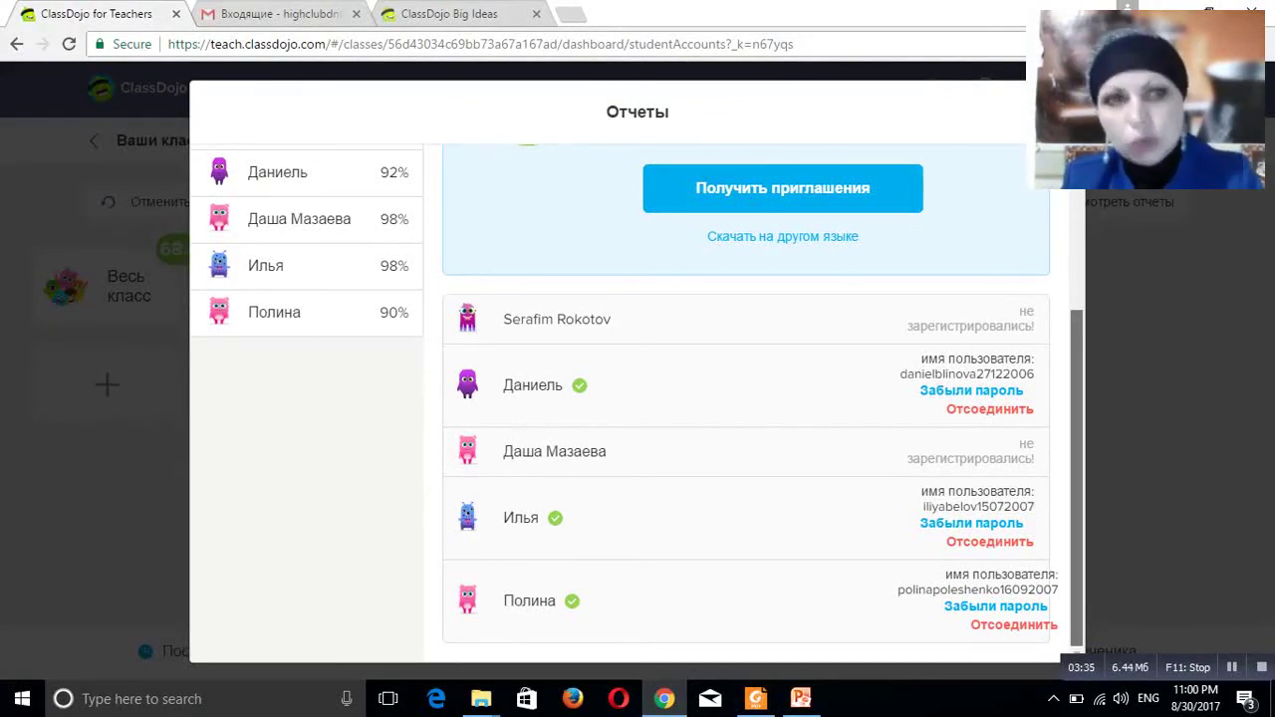
# Open the report for the whole class (Весь класс) and examine its behaviour chart
pyautogui.scroll(3, 747, 398)
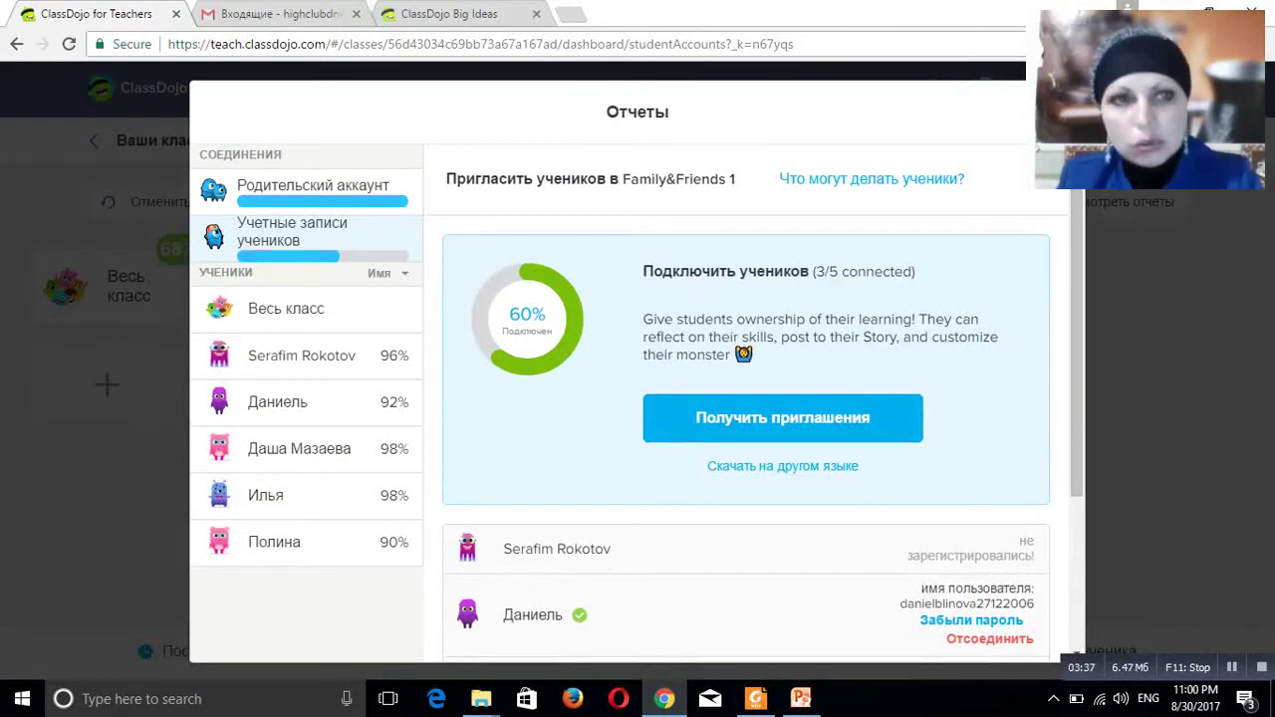
pyautogui.click(286, 307)
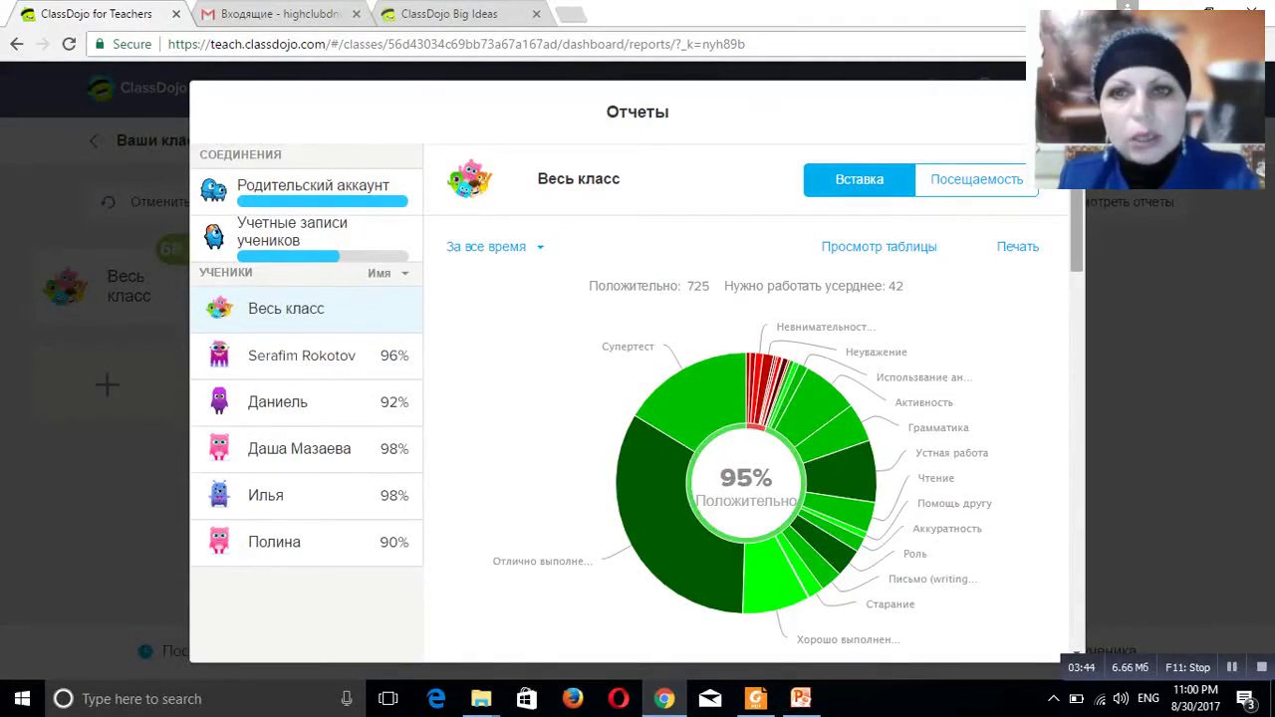
pyautogui.scroll(-1, 637, 399)
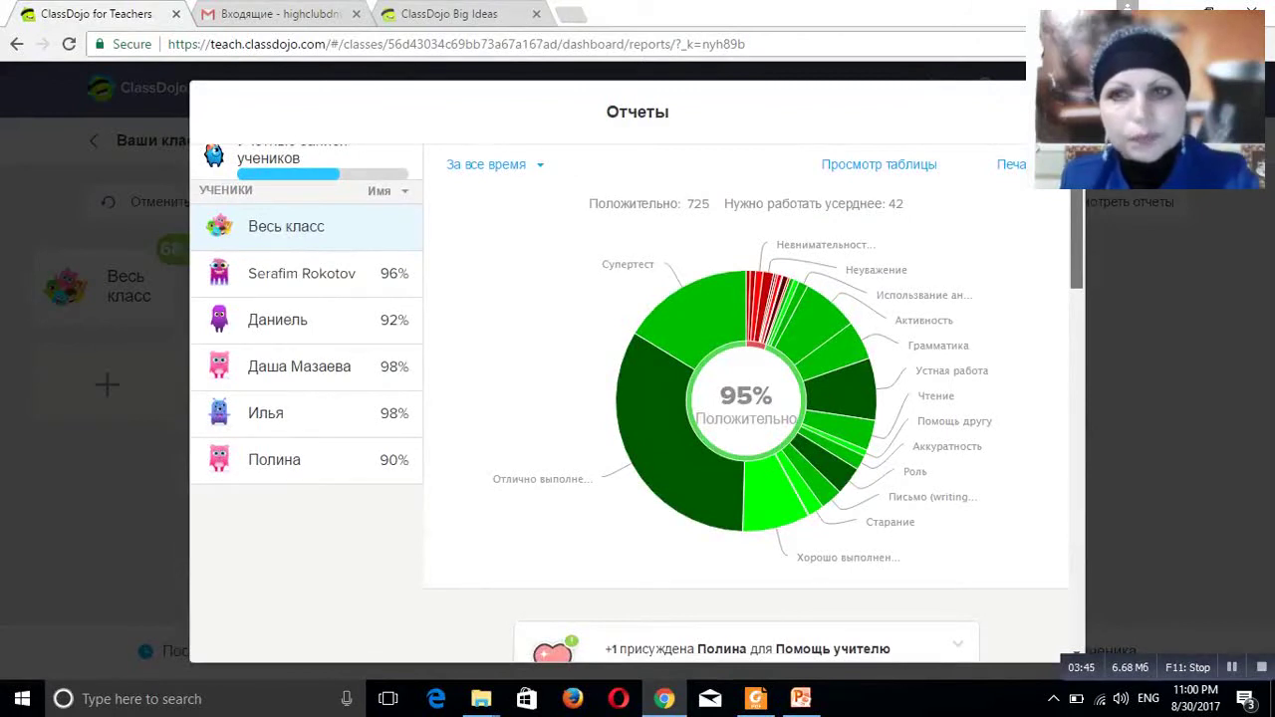
pyautogui.scroll(1, 638, 398)
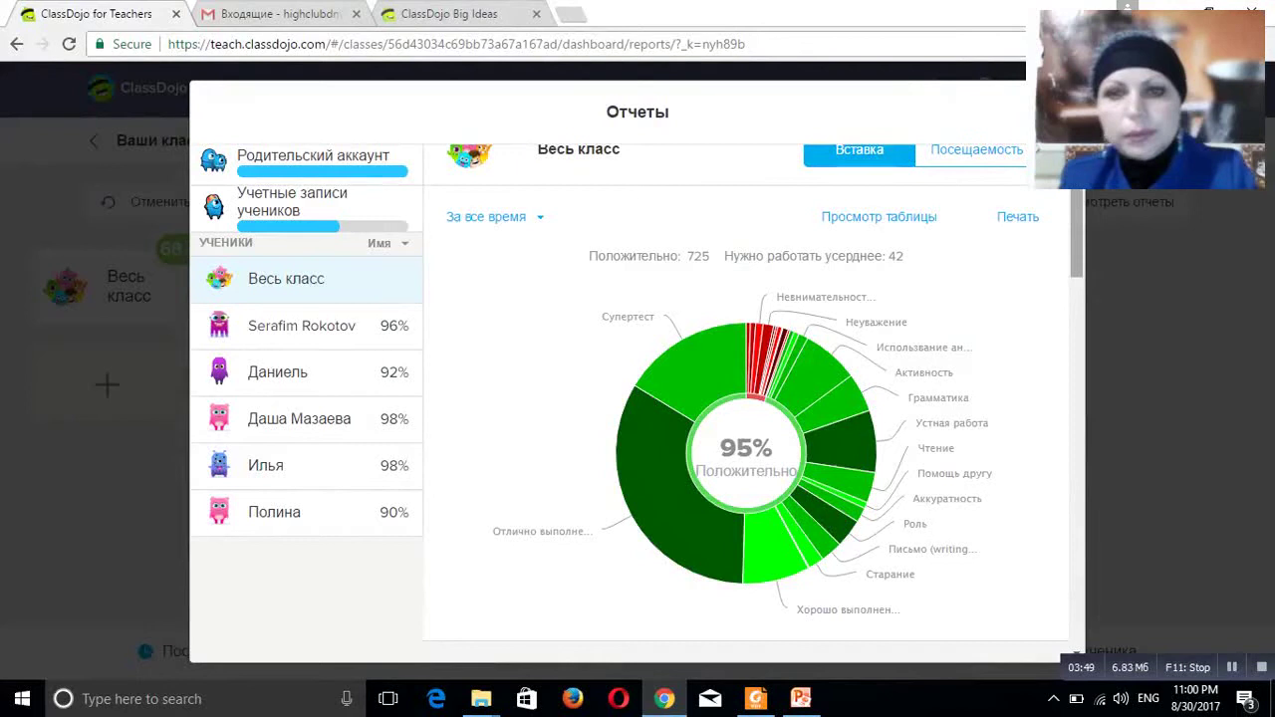
# Set the whole-class report period to Сегодня and review the other available periods
pyautogui.click(493, 216)
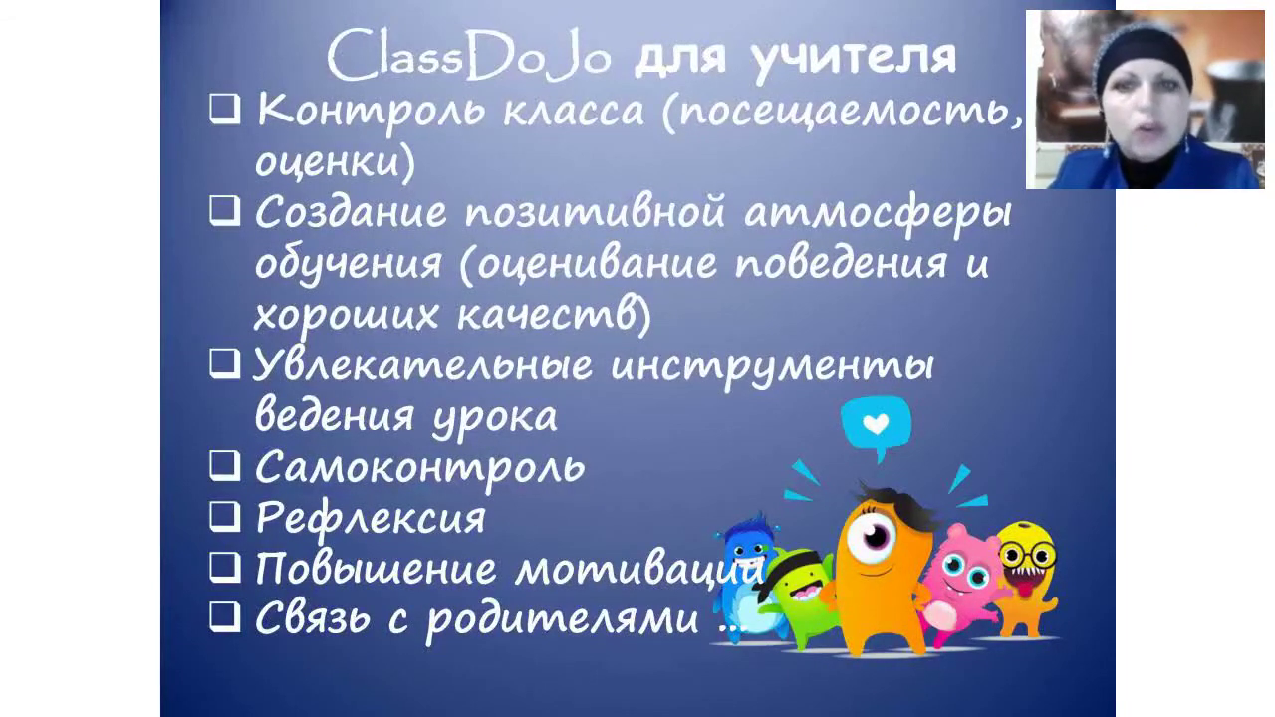
pyautogui.hotkey('alt', 'Tab')
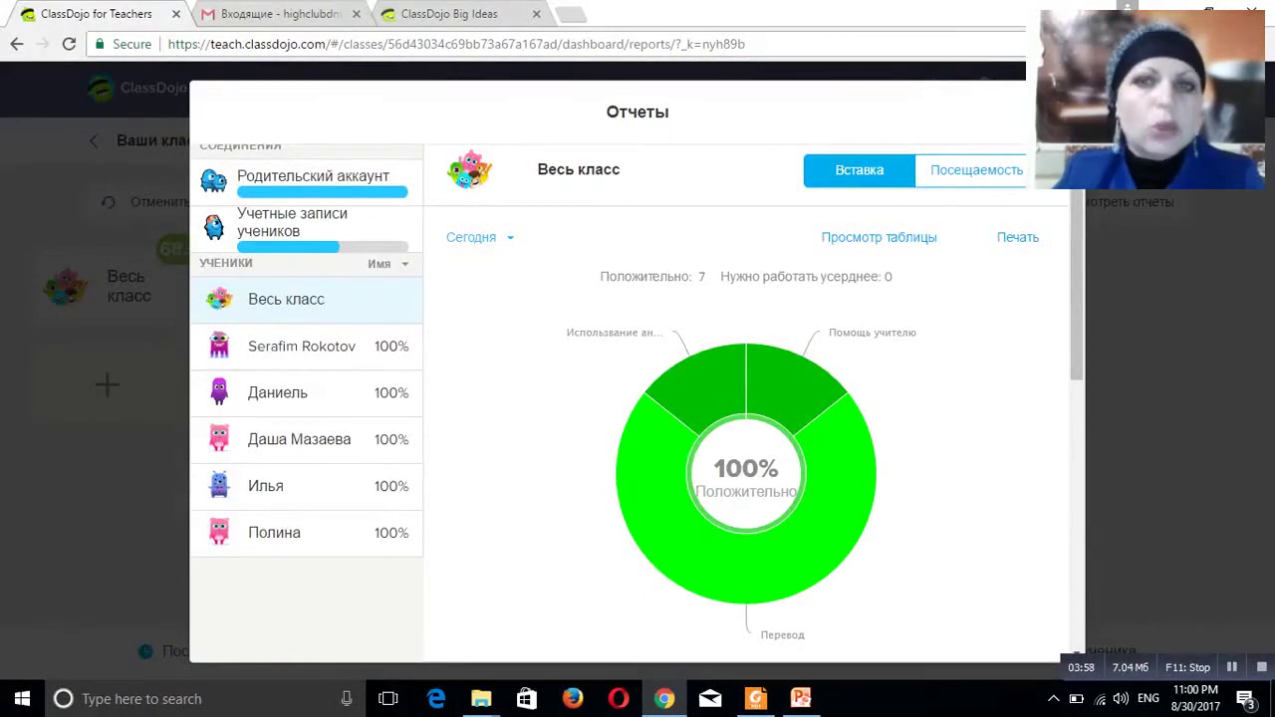
pyautogui.click(473, 237)
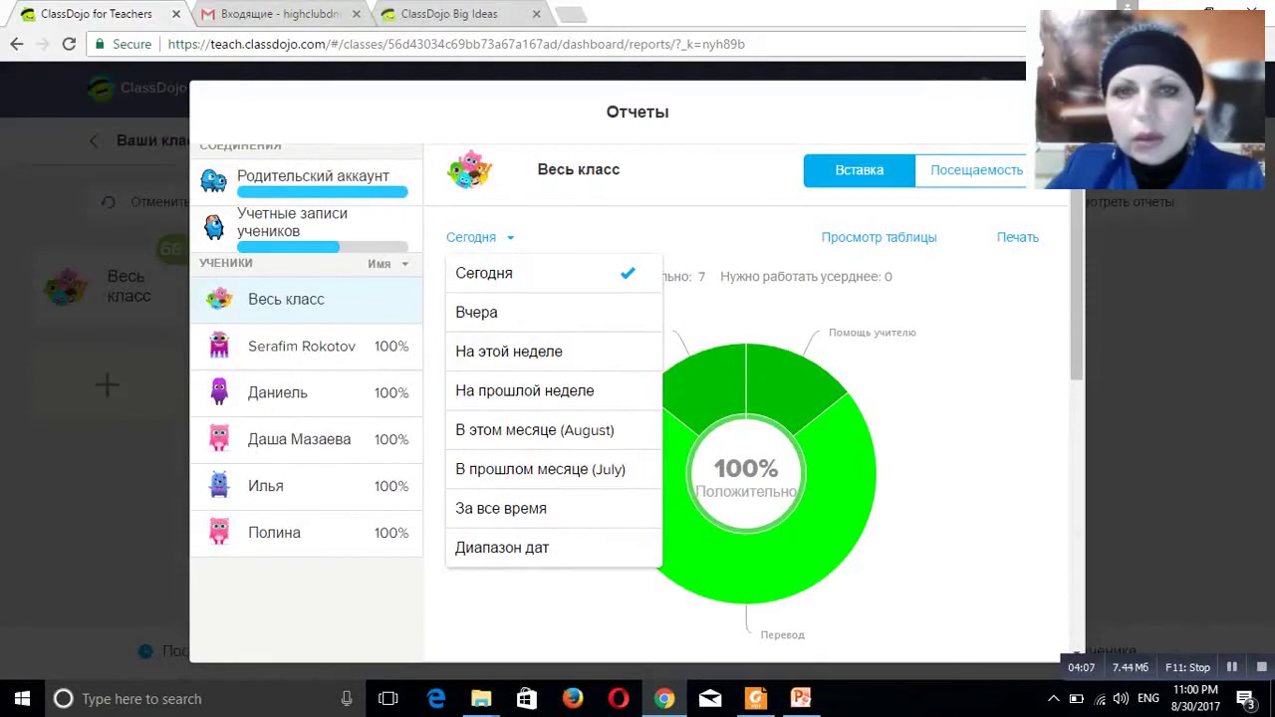
pyautogui.press('Escape')
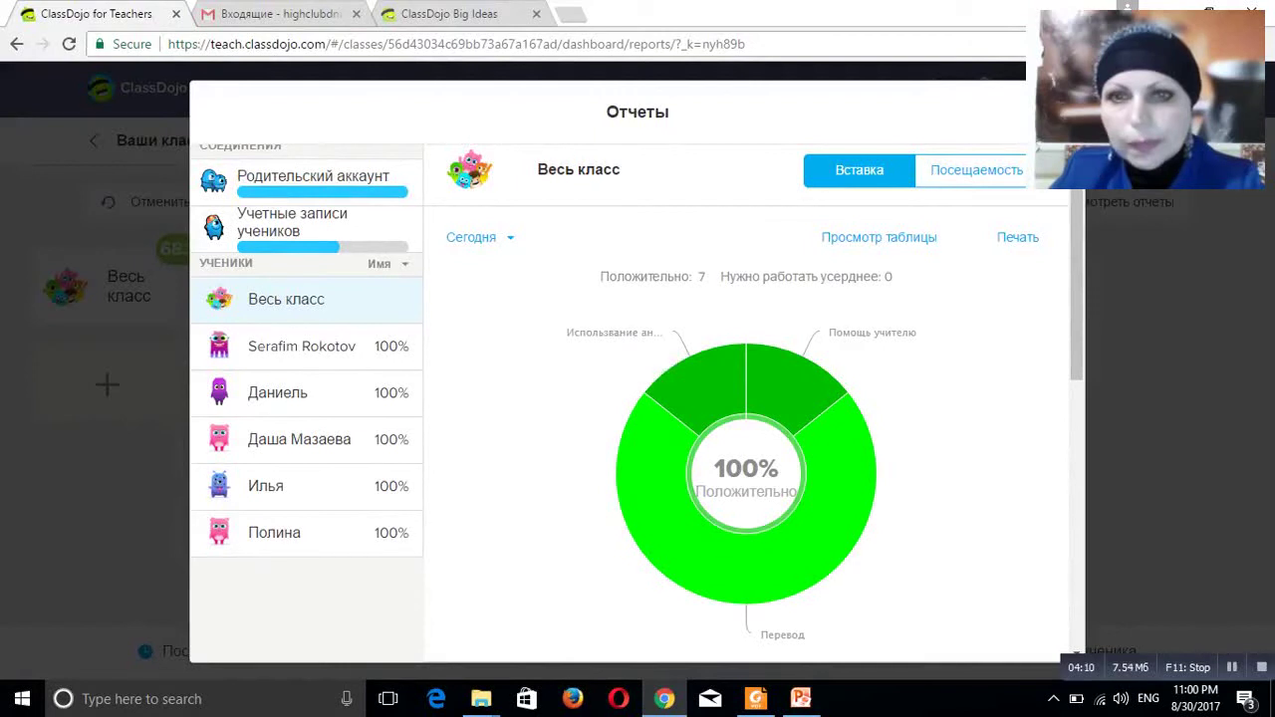
# Review the whole class's attendance (Посещаемость) back to the week of 7–13 August 2017, and return to the behaviour report
pyautogui.click(976, 169)
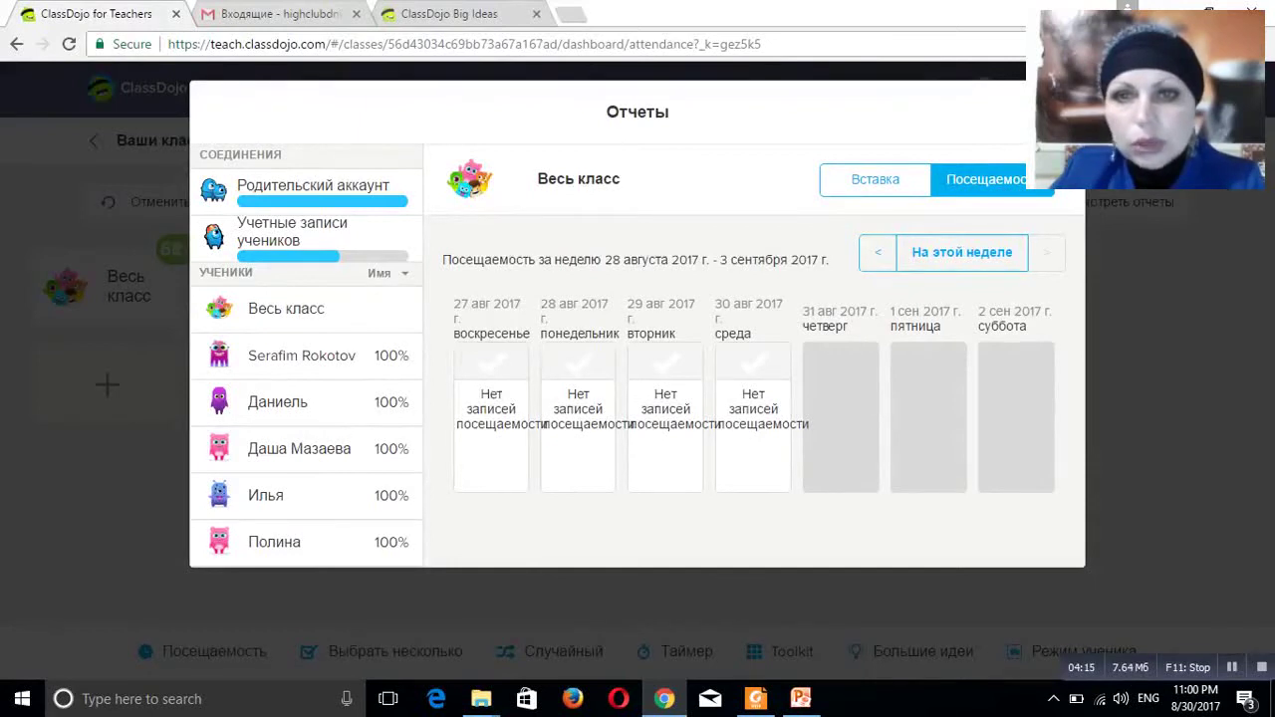
pyautogui.click(878, 252)
pyautogui.click(878, 252)
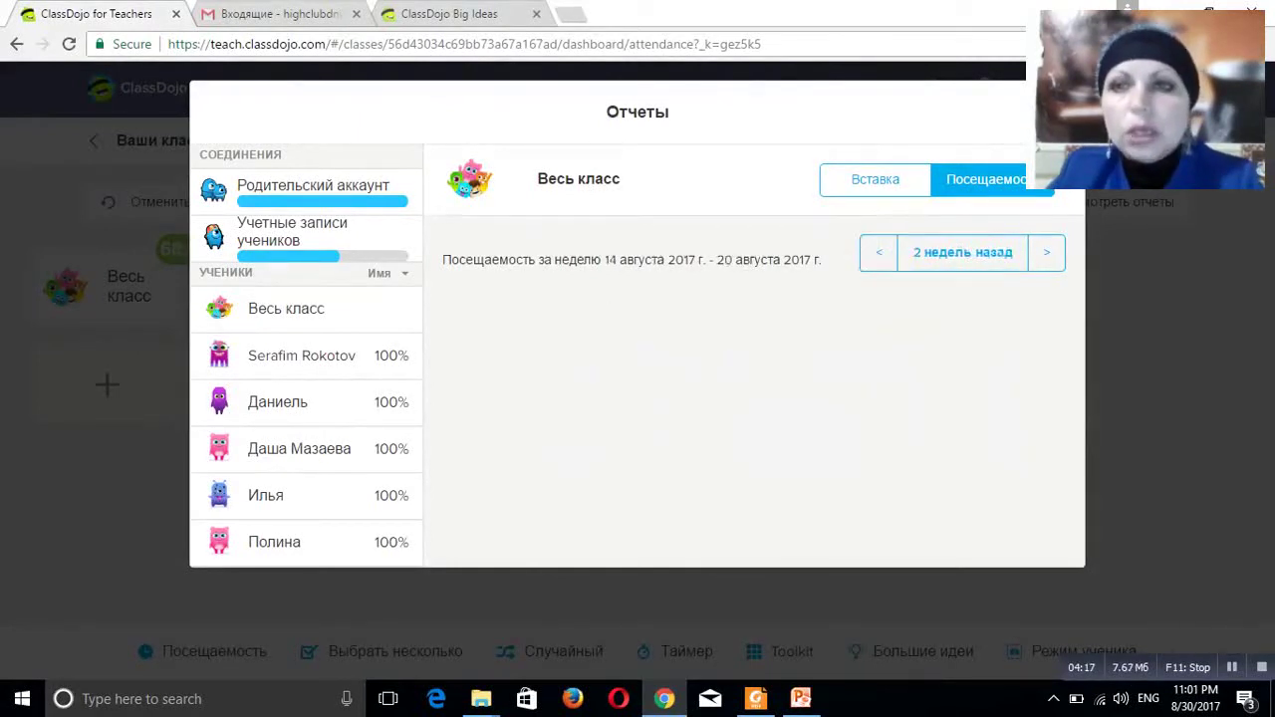
pyautogui.click(877, 252)
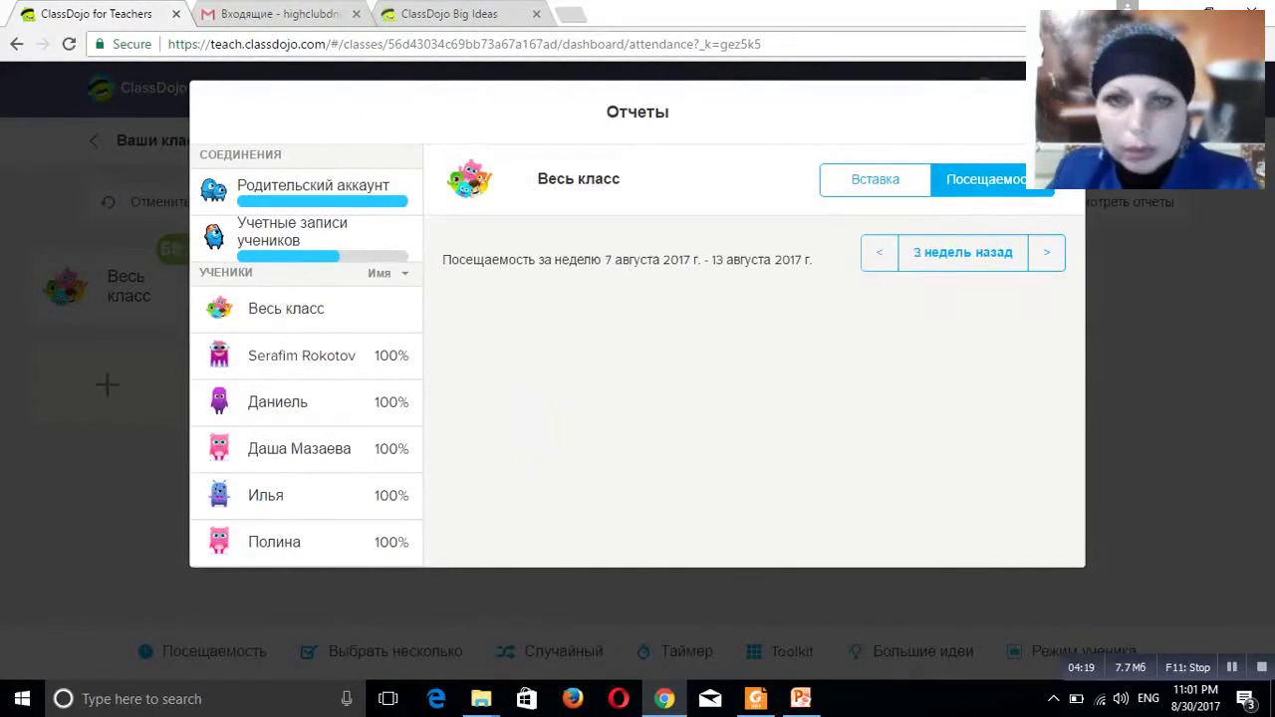
pyautogui.click(962, 252)
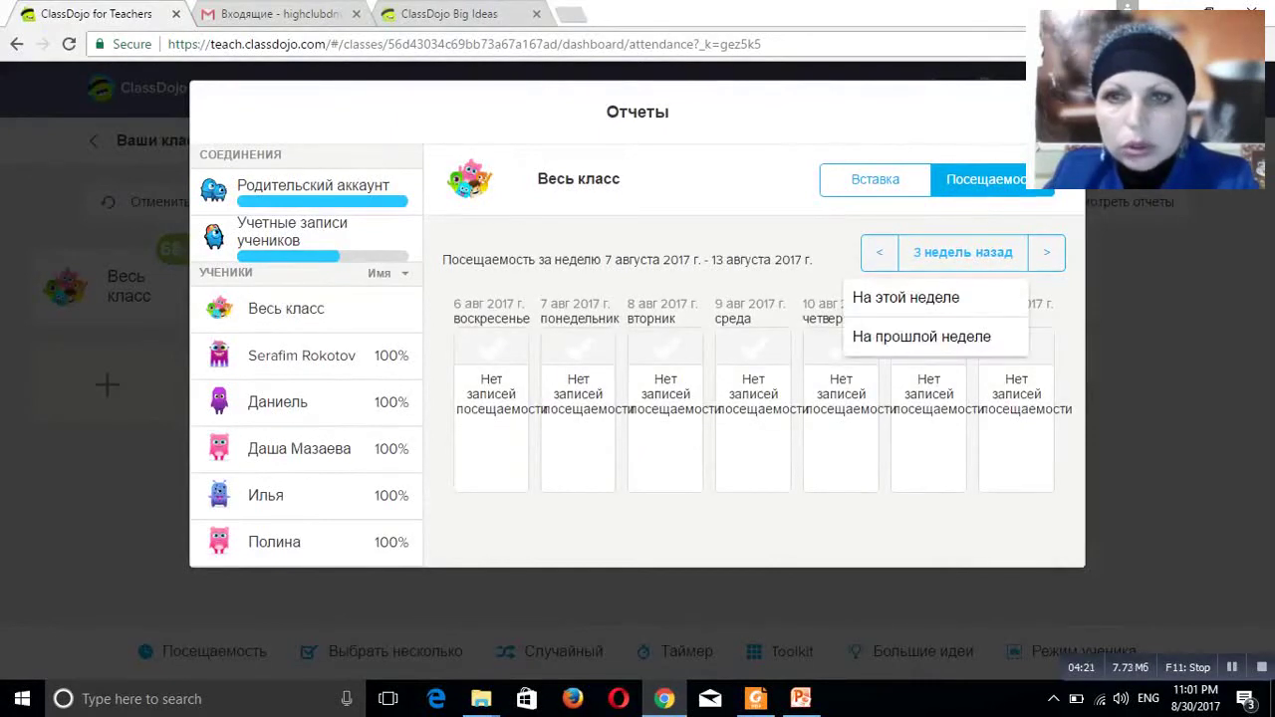
pyautogui.click(878, 252)
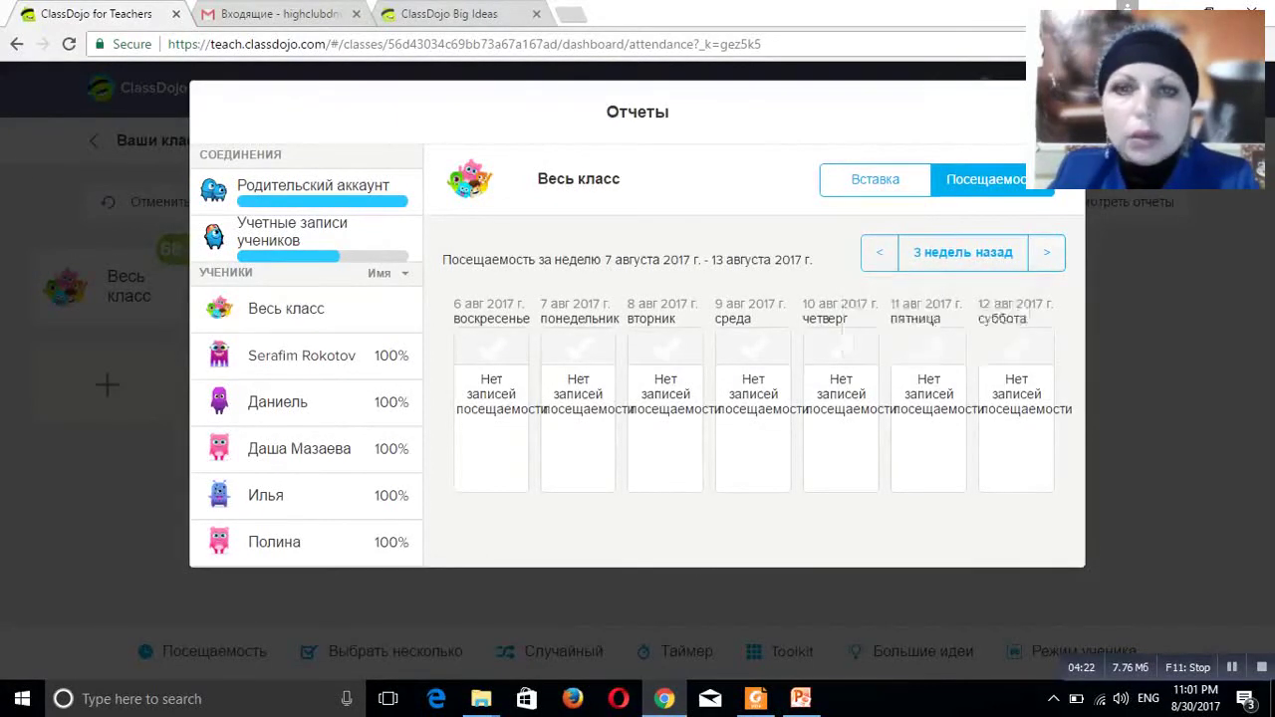
pyautogui.click(877, 252)
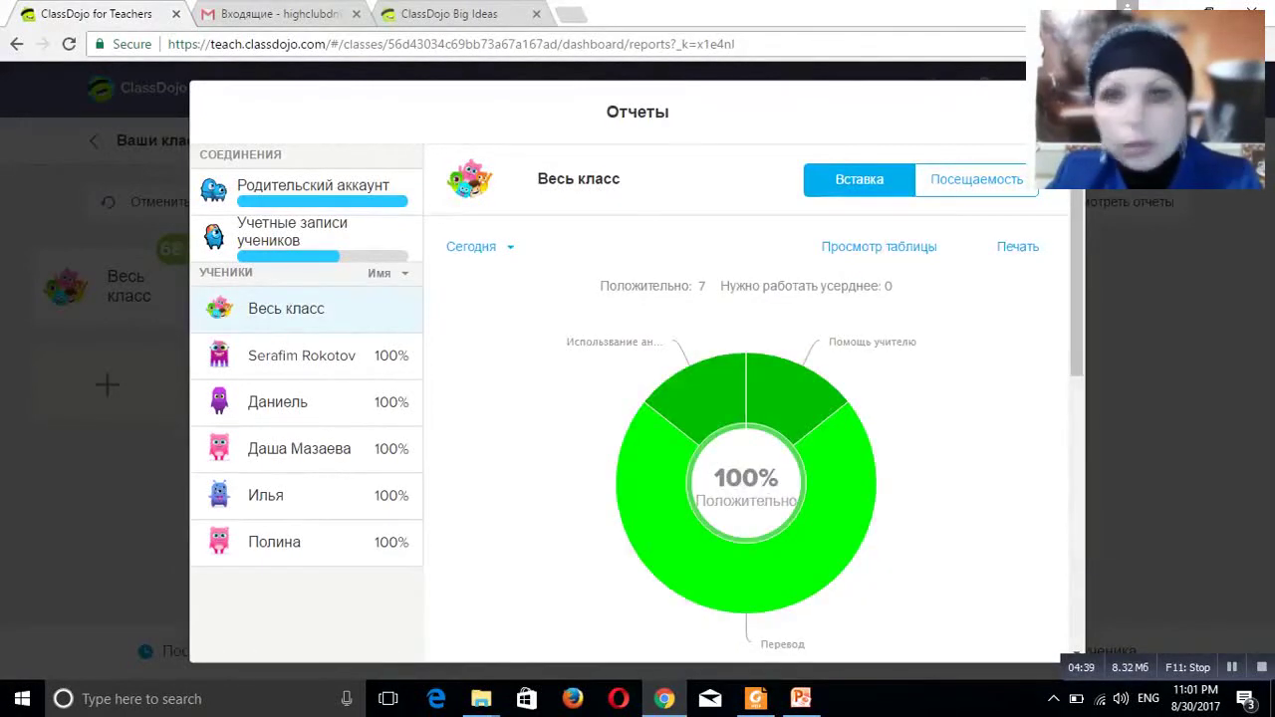
# Open the first listed student's report and set its period to За все время
pyautogui.click(302, 356)
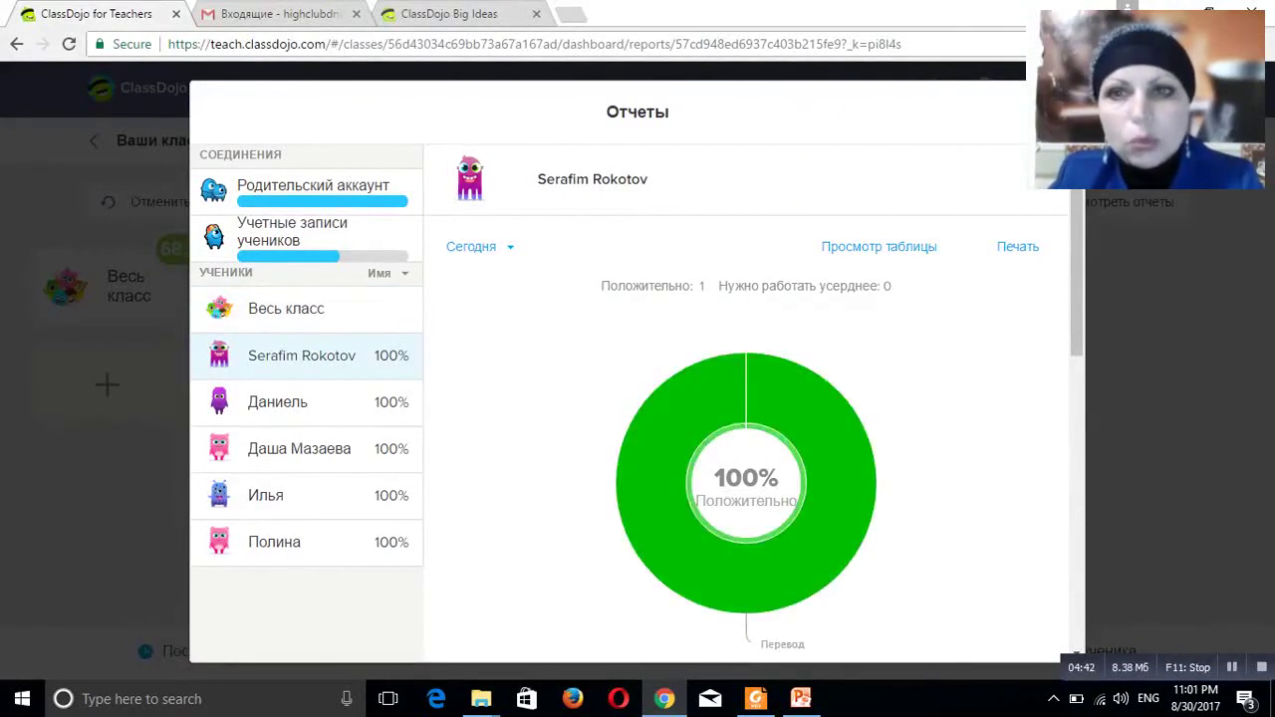
pyautogui.click(478, 246)
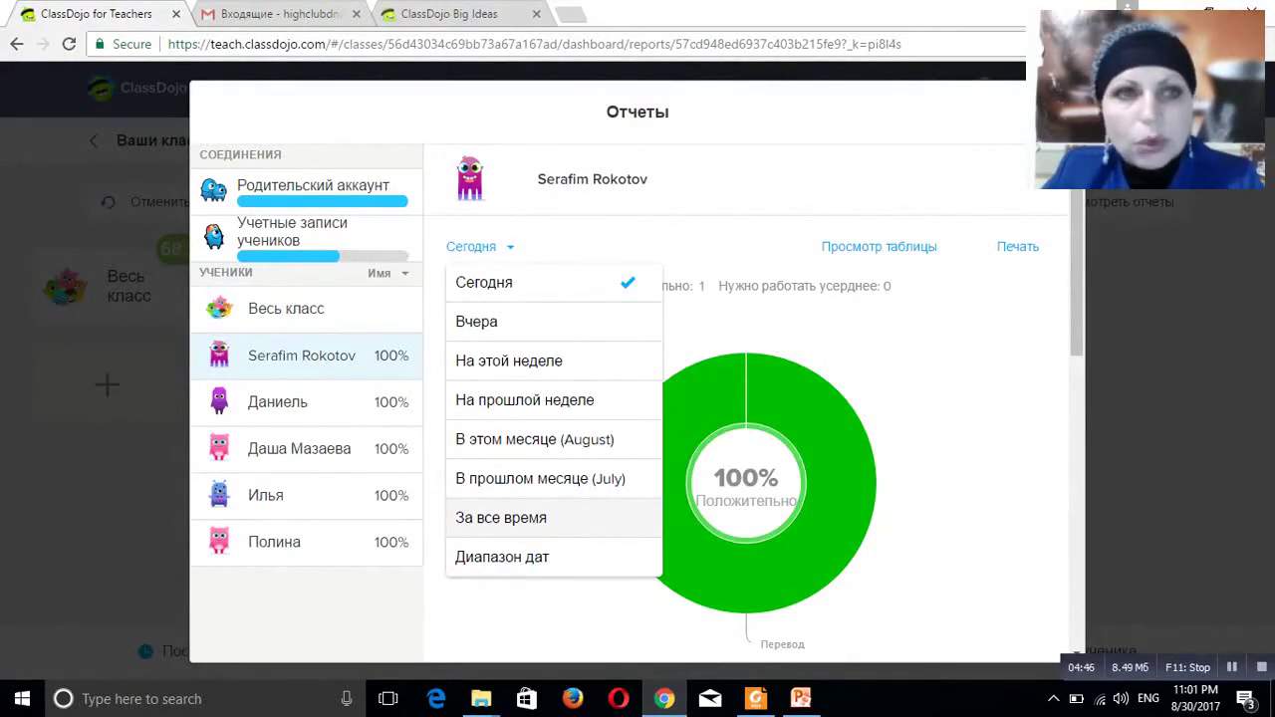
pyautogui.click(502, 517)
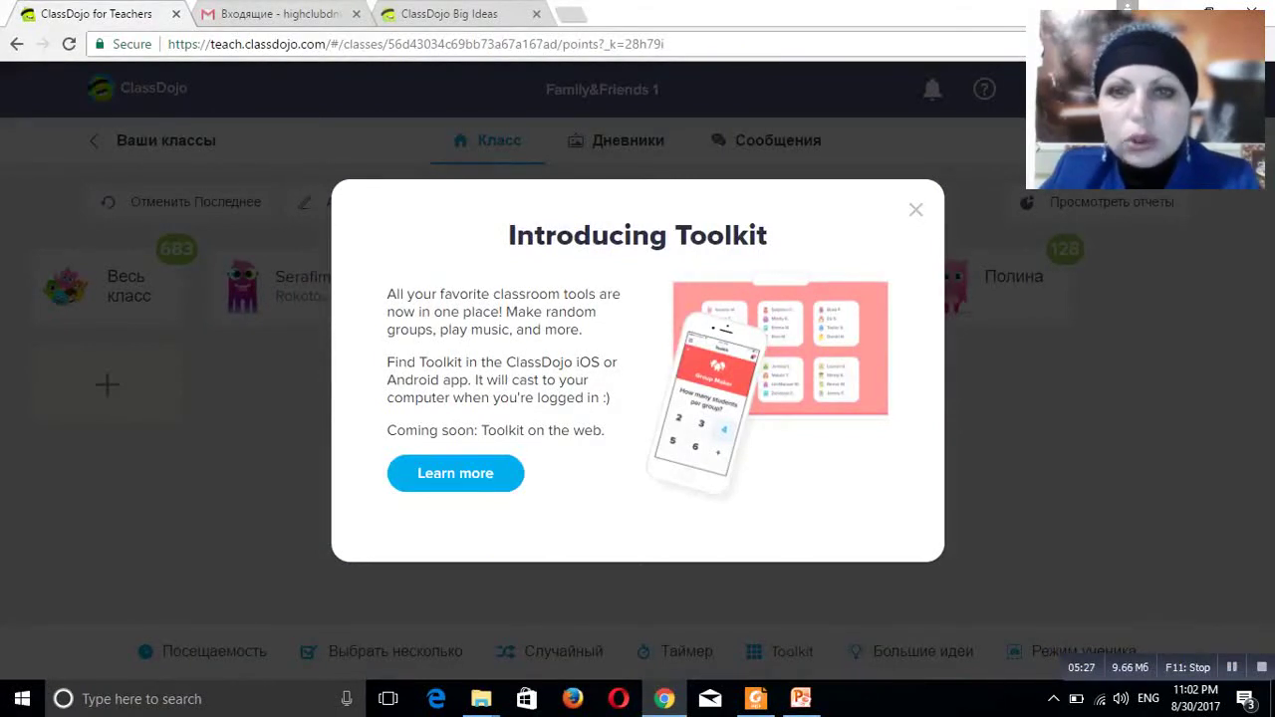
# Dismiss the Toolkit introduction and look through the newest posts in the class story (Дневник класса)
pyautogui.press('Escape')
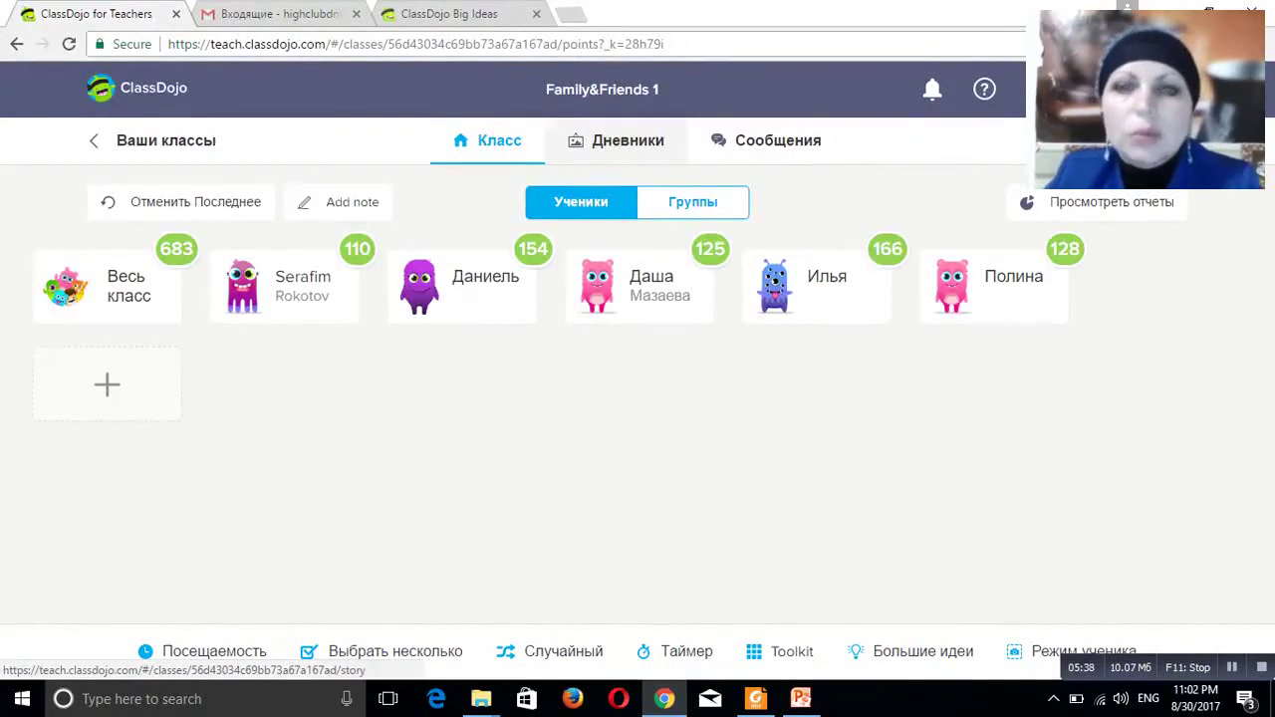
pyautogui.click(617, 141)
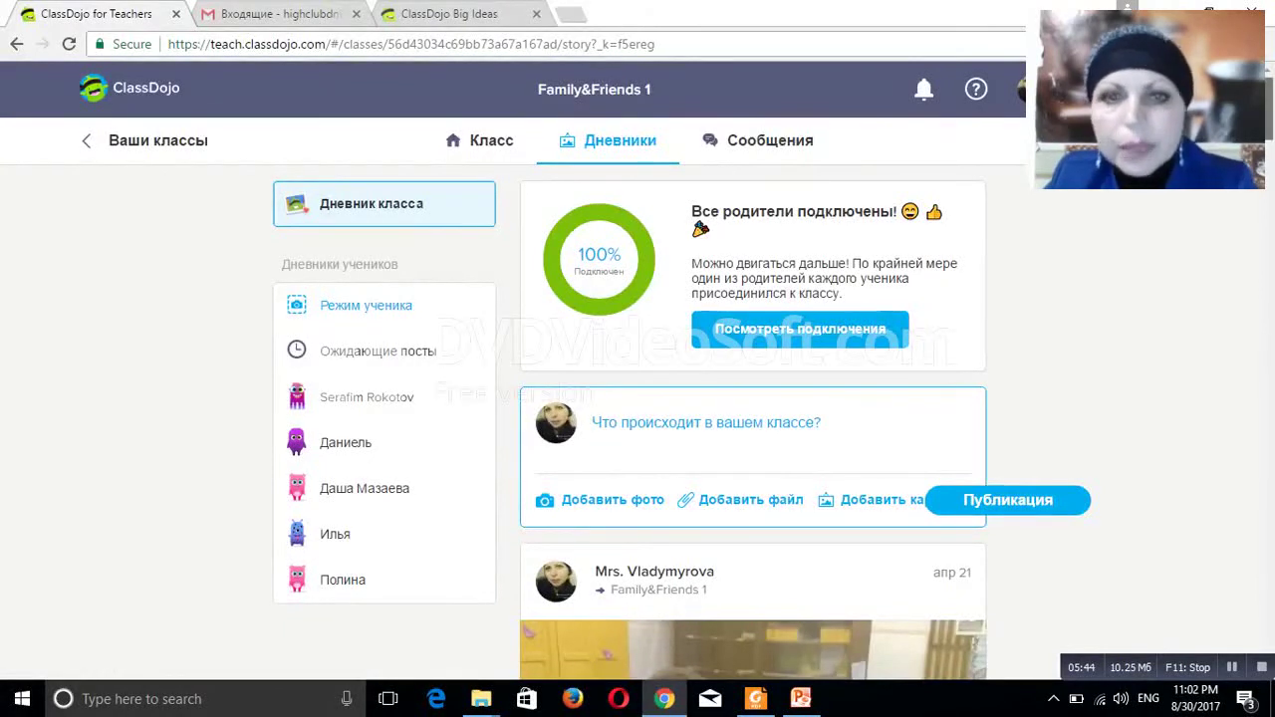
pyautogui.scroll(-2, 685, 379)
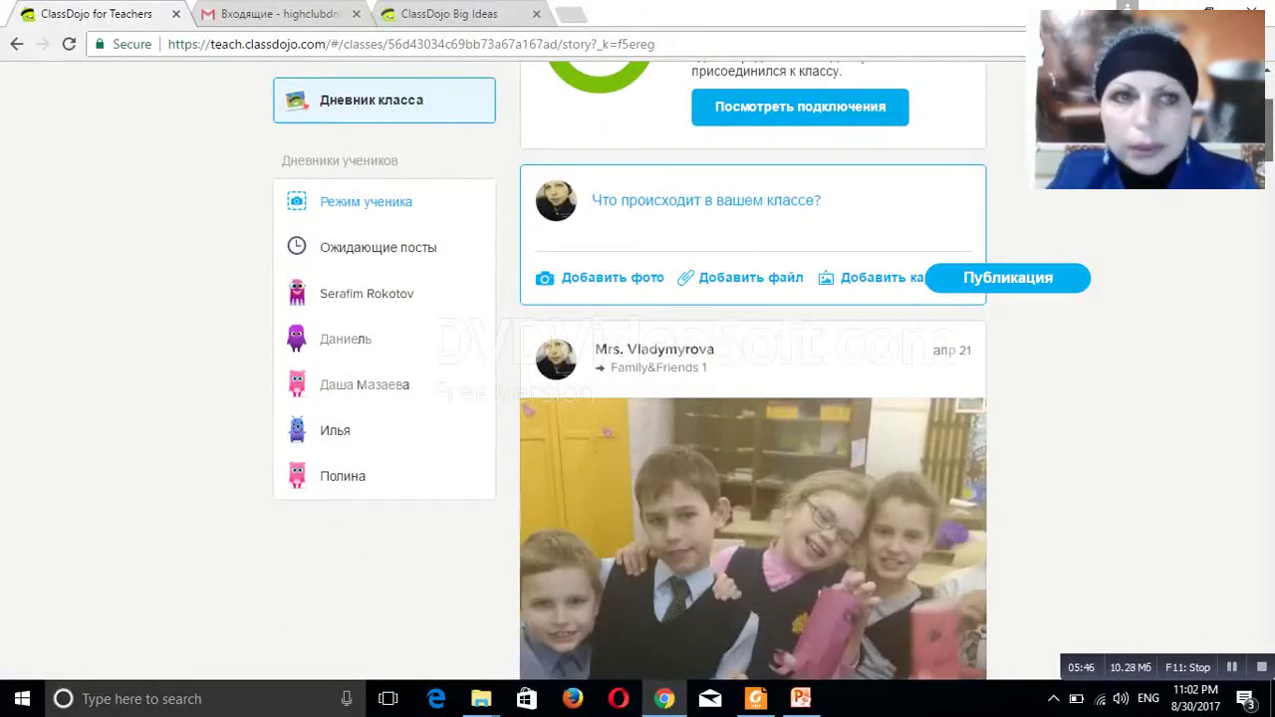
pyautogui.scroll(-3, 753, 379)
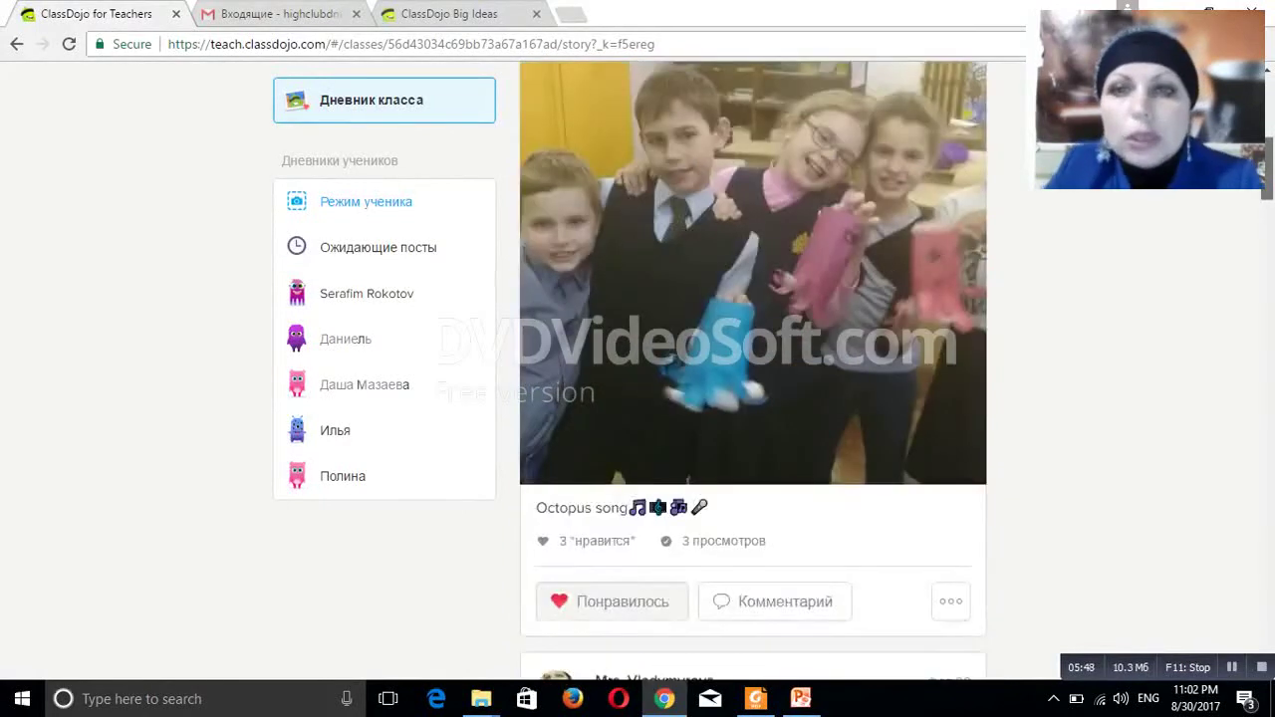
pyautogui.scroll(-1, 753, 379)
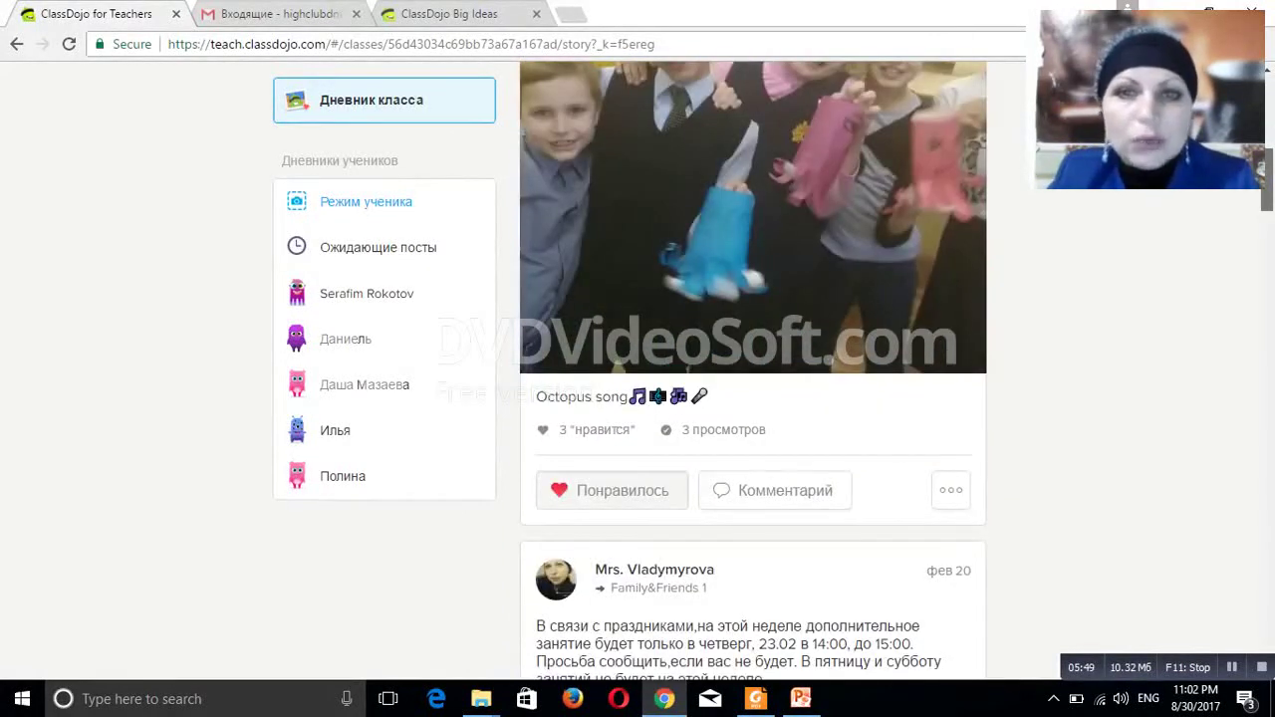
pyautogui.scroll(2, 753, 379)
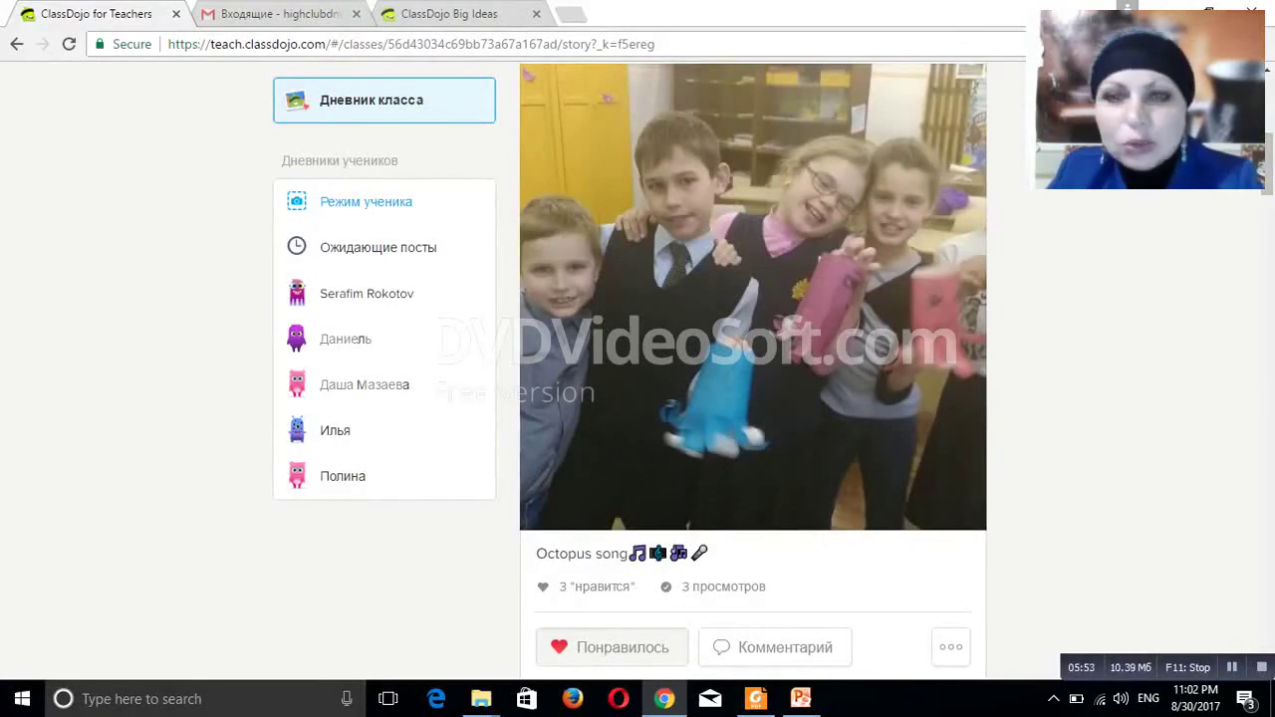
# Check which parents viewed the "Octopus song" post and inspect the post's edit and delete options
pyautogui.click(713, 586)
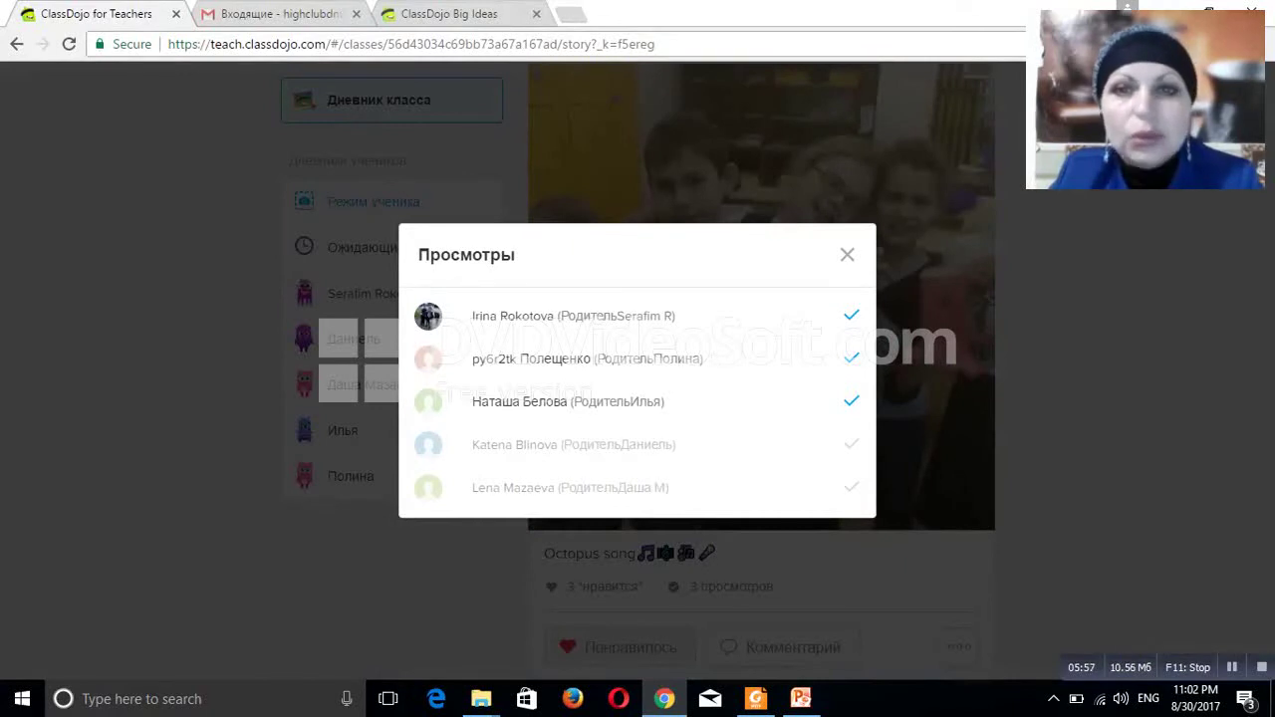
pyautogui.press('Escape')
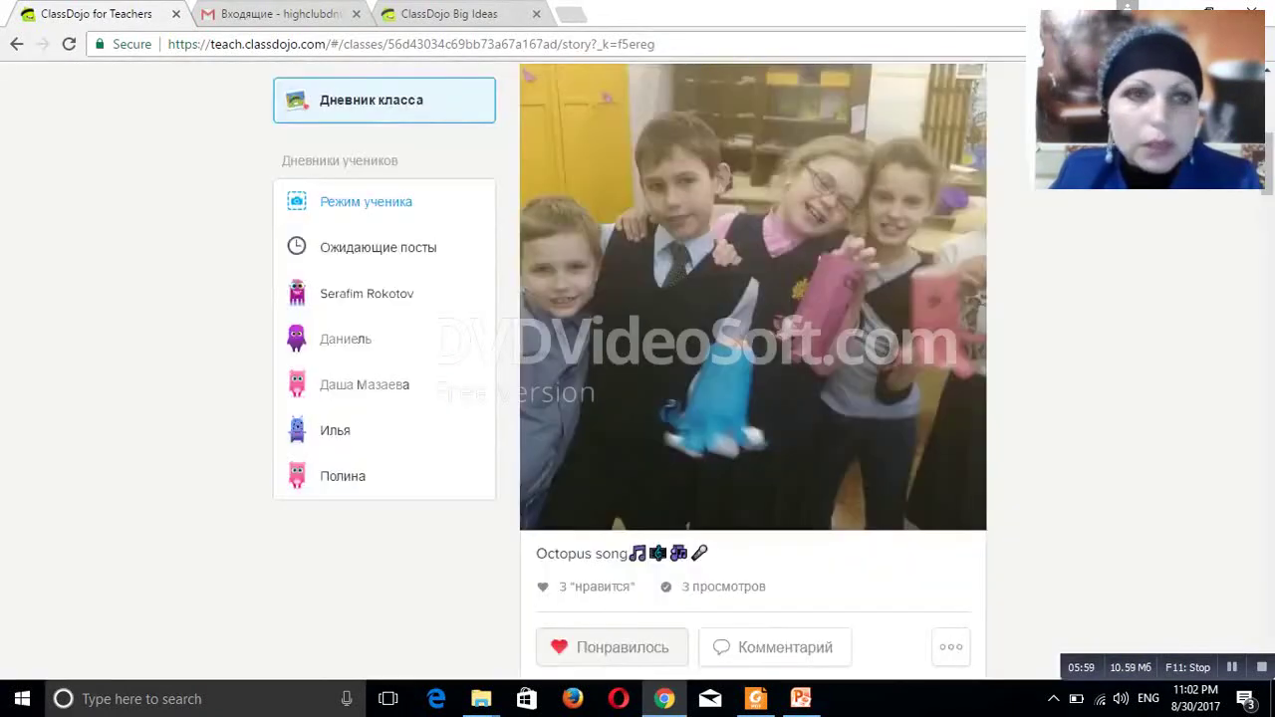
pyautogui.scroll(-4, 753, 368)
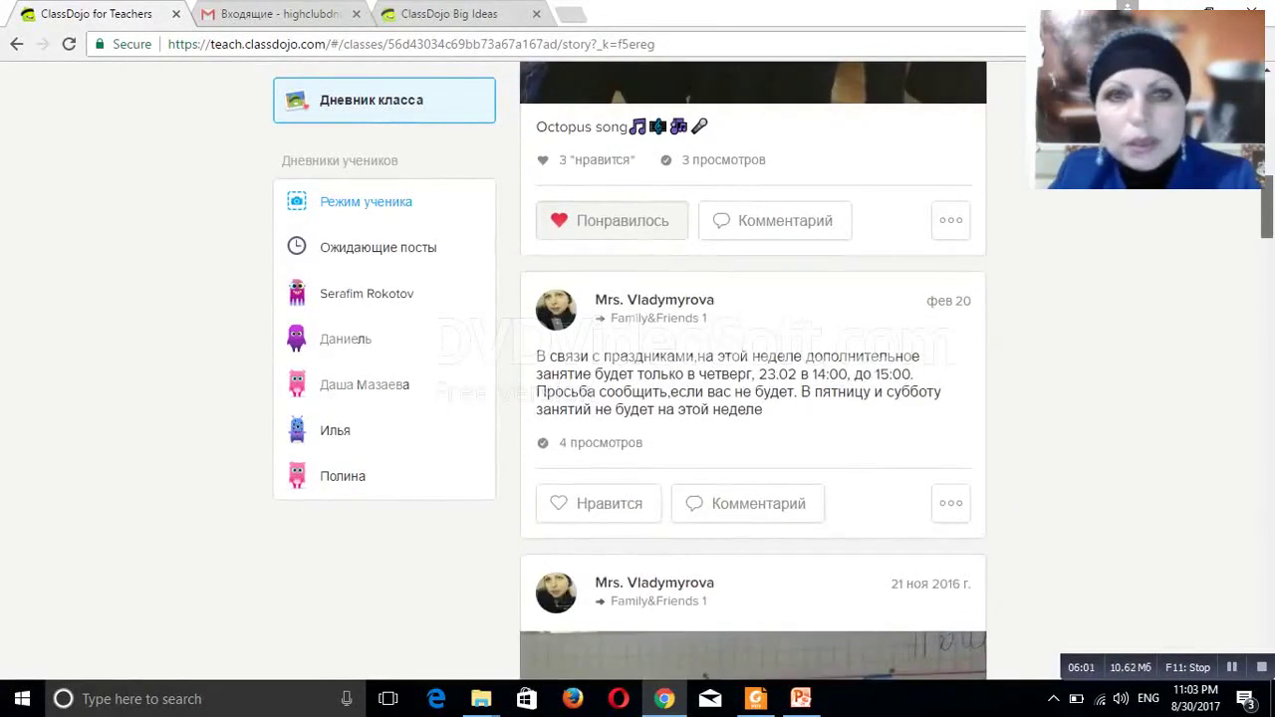
pyautogui.click(950, 211)
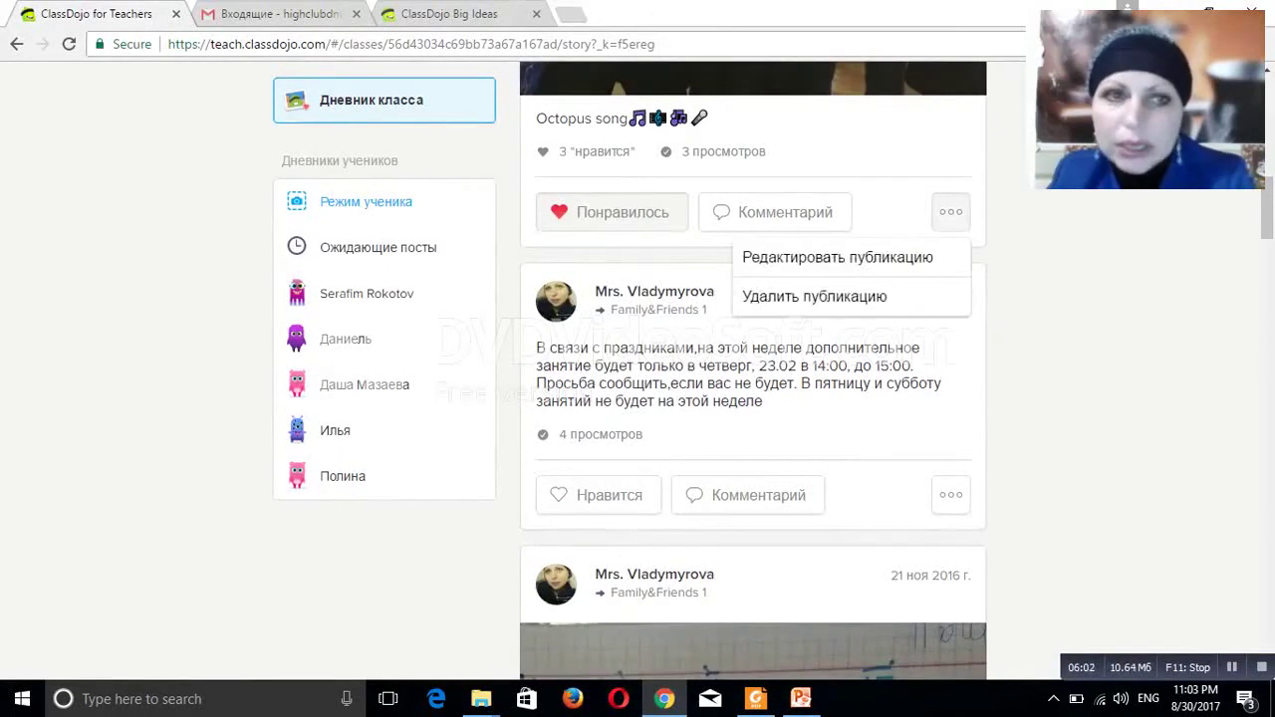
pyautogui.press('Escape')
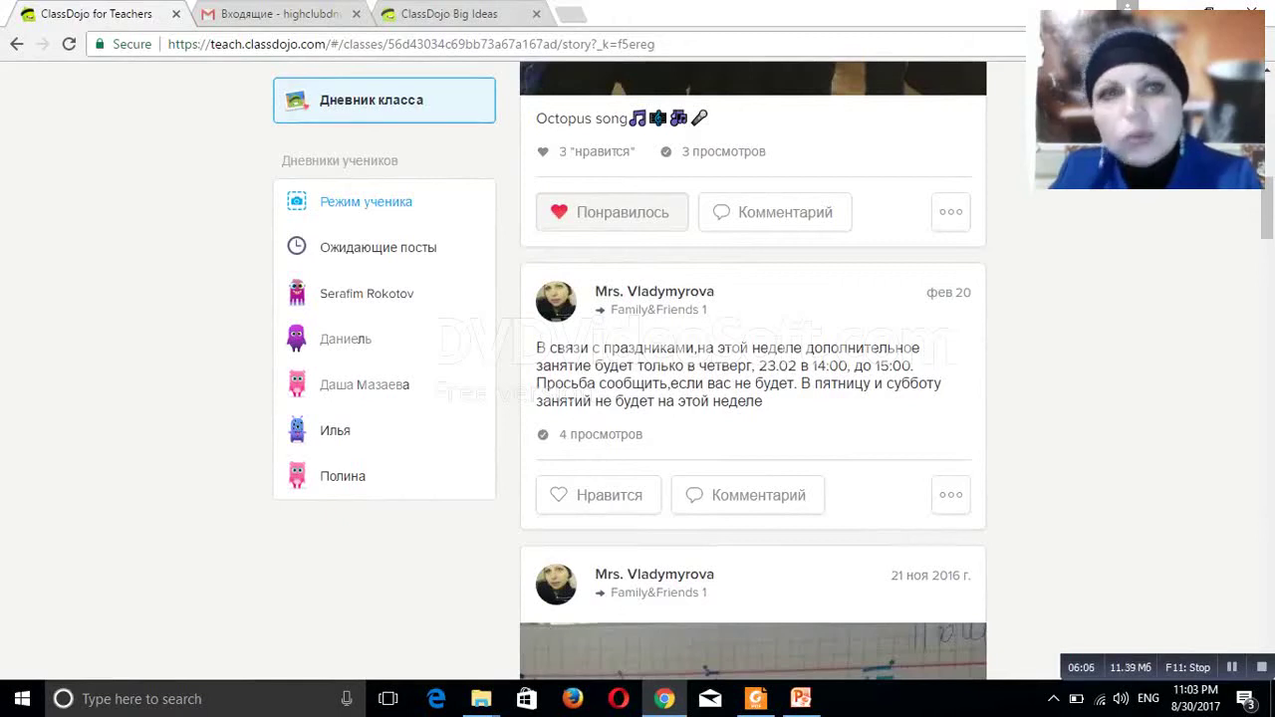
# Check which parents viewed the 20 February holiday schedule announcement and look through the older family essay posts
pyautogui.click(601, 434)
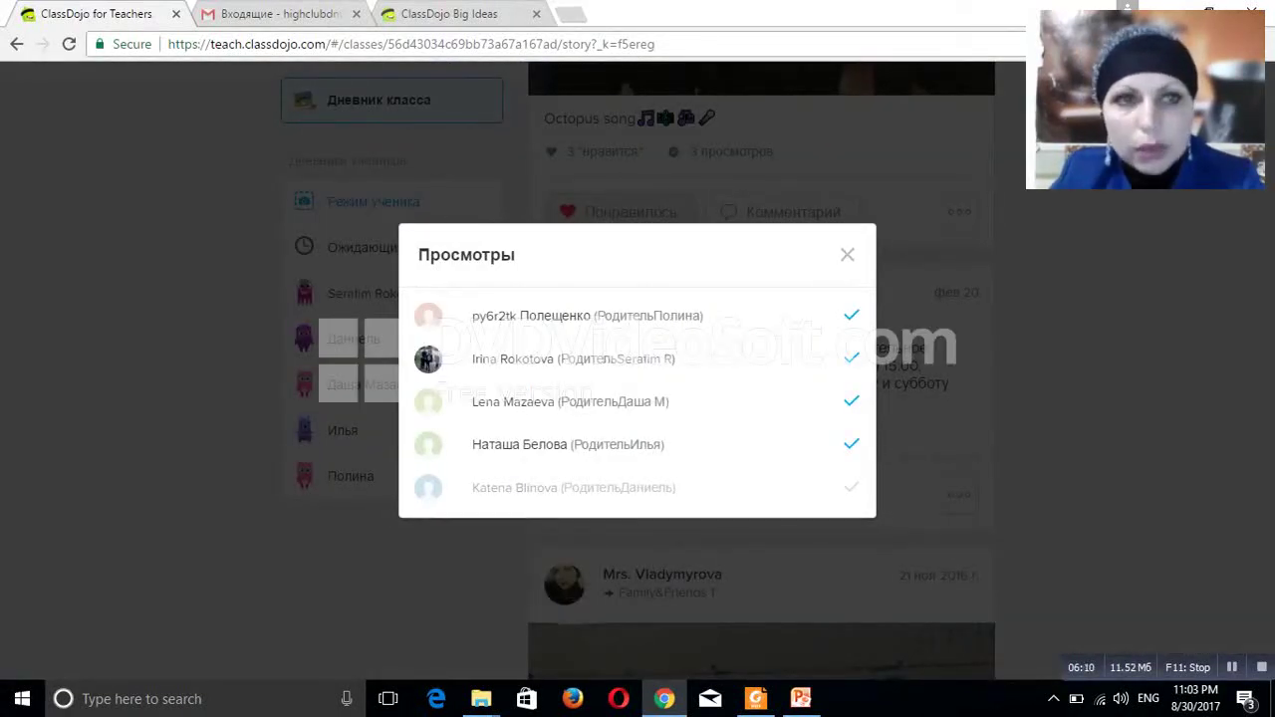
pyautogui.press('Escape')
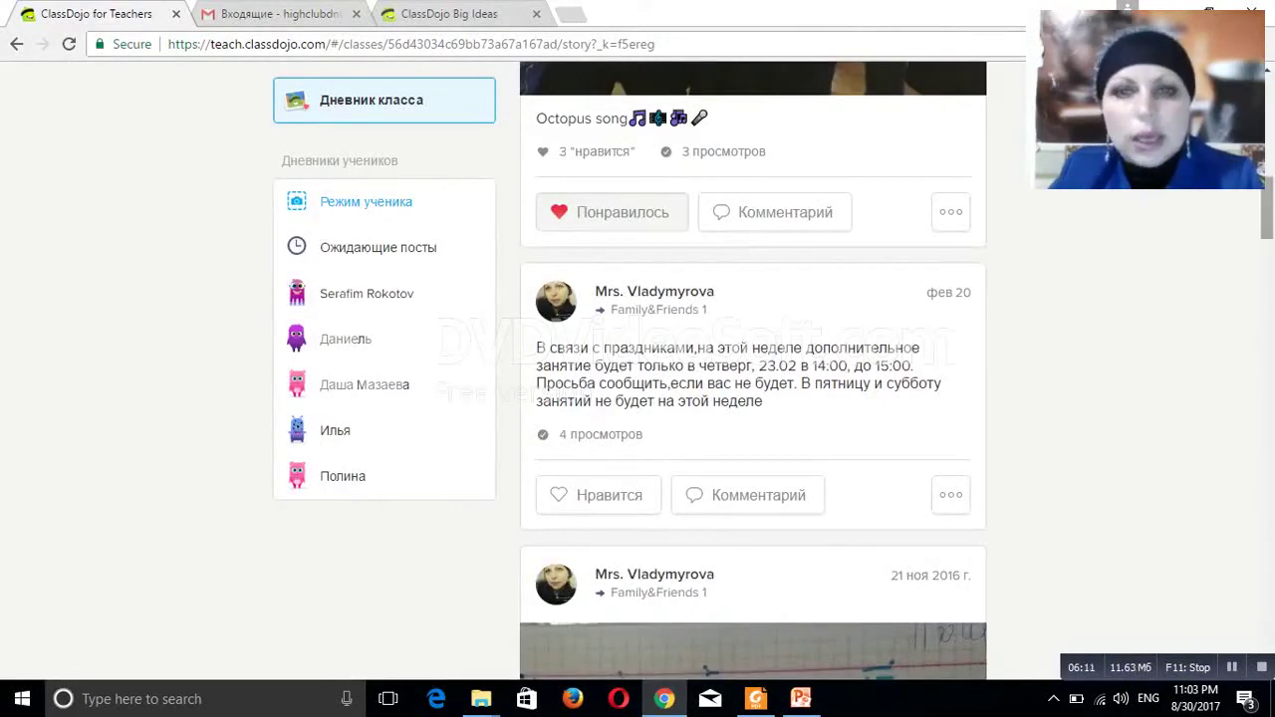
pyautogui.scroll(-5, 753, 373)
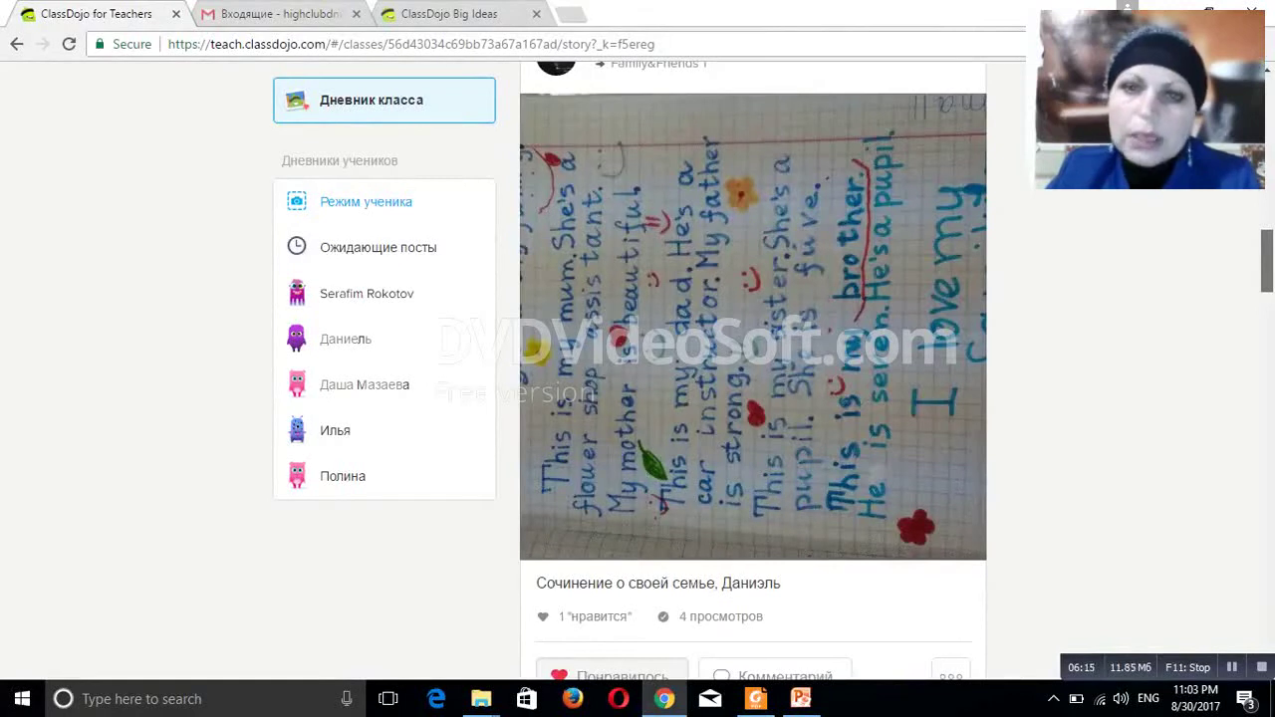
pyautogui.scroll(-4, 753, 371)
pyautogui.scroll(-3, 753, 371)
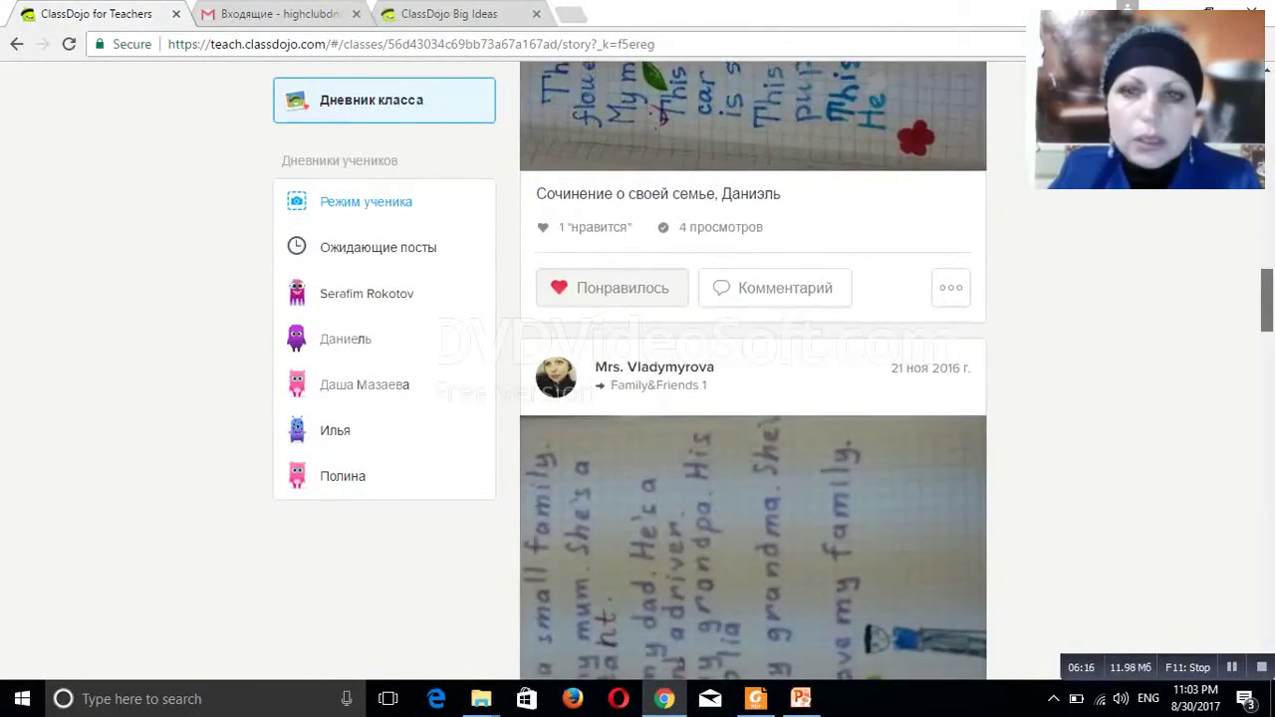
pyautogui.scroll(-1, 753, 371)
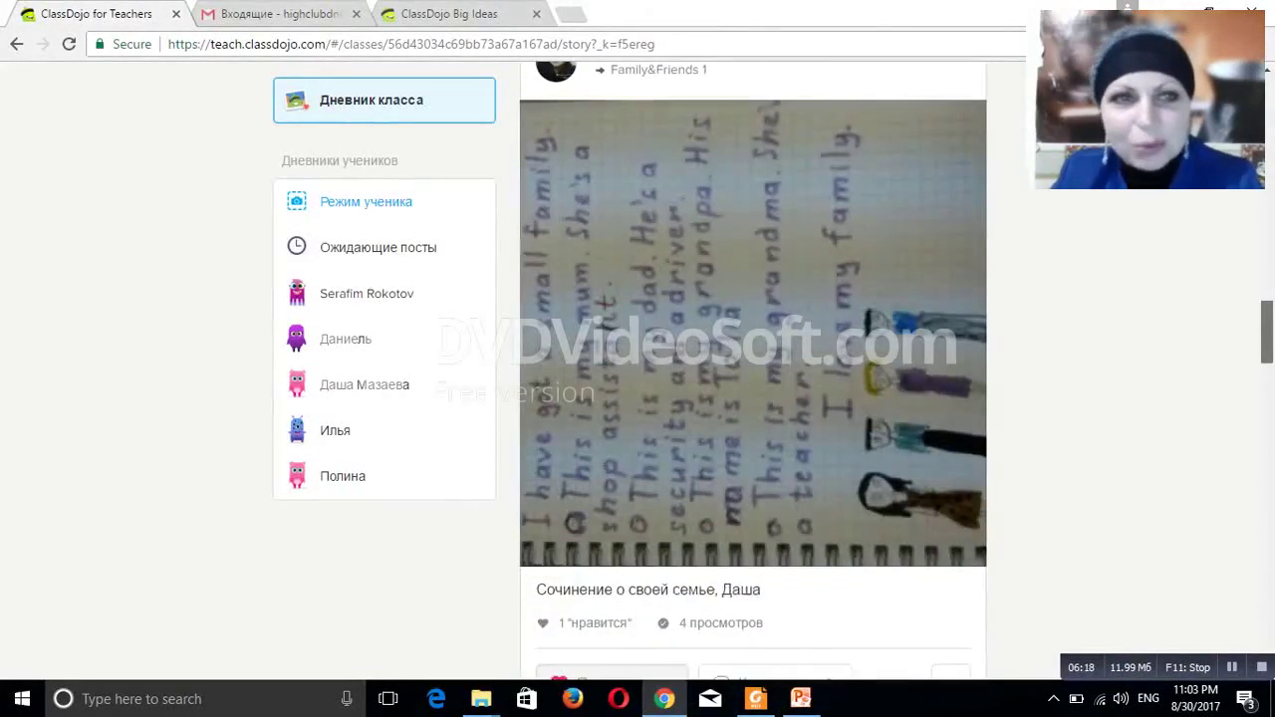
pyautogui.scroll(-3, 753, 370)
pyautogui.scroll(-5, 754, 370)
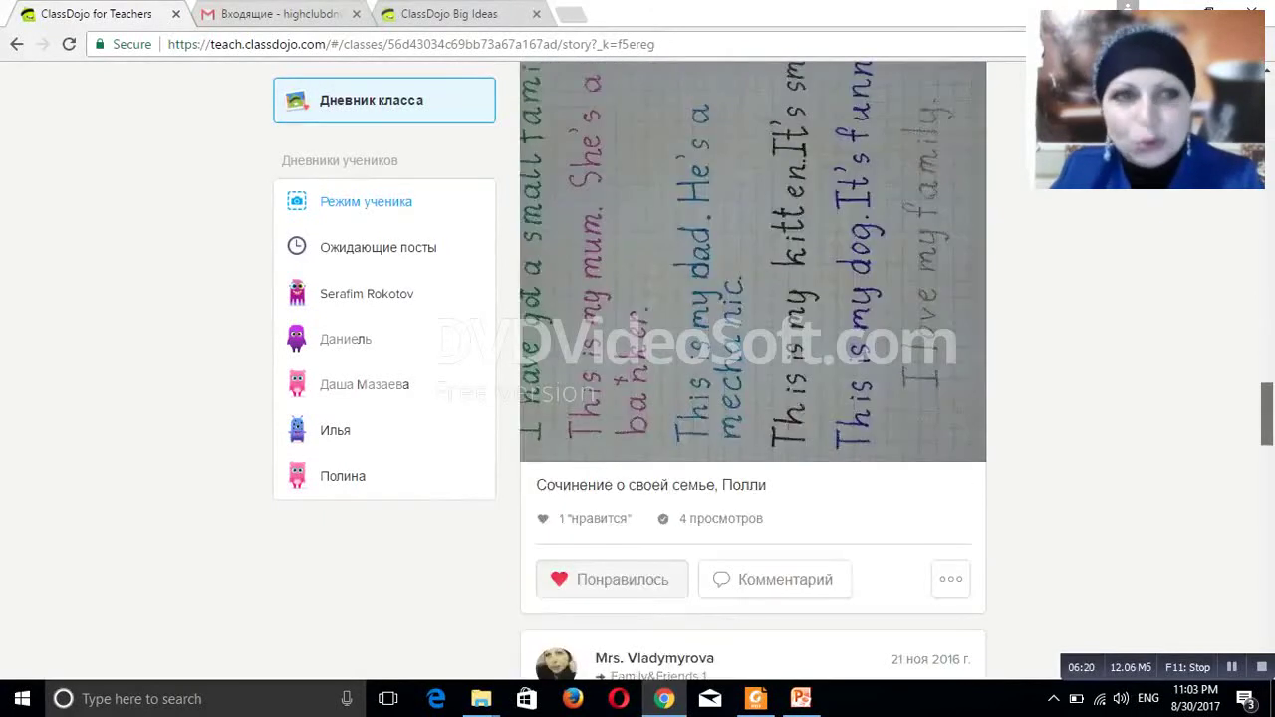
pyautogui.scroll(-3, 753, 371)
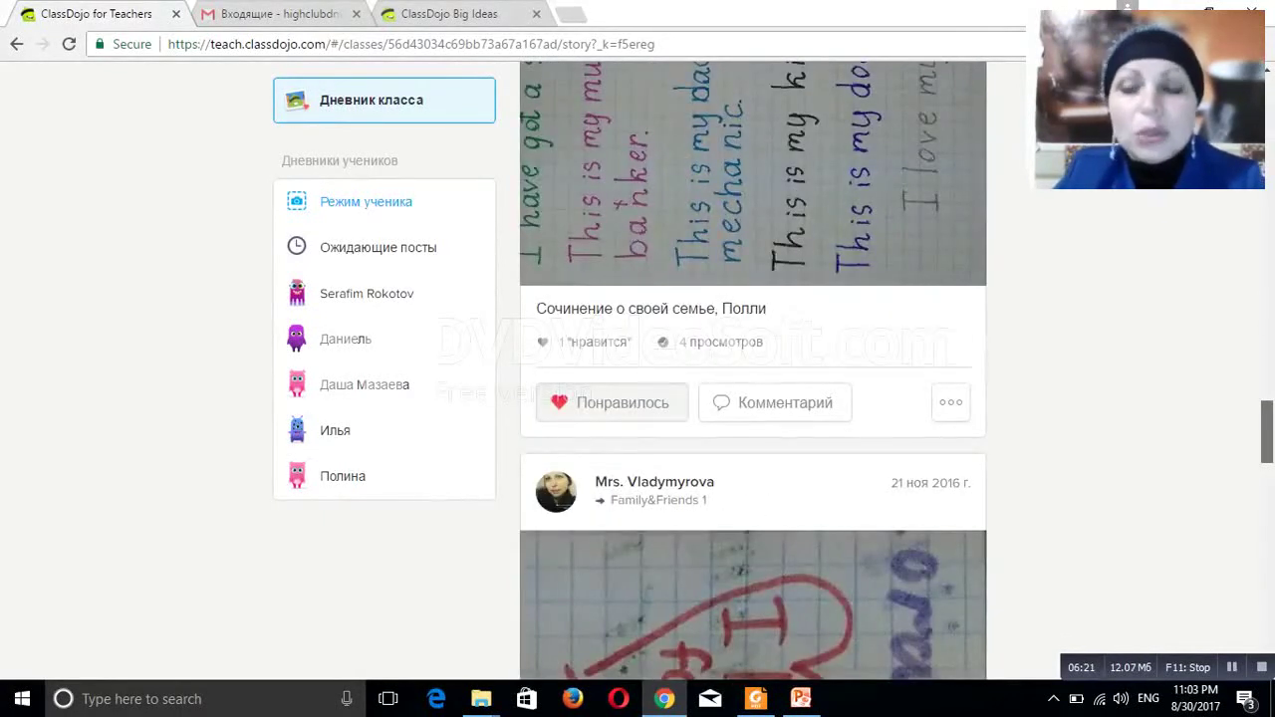
# Look through the family essay posts dated 21 November 2016 in the class story
pyautogui.scroll(-6, 753, 370)
pyautogui.scroll(-1, 753, 370)
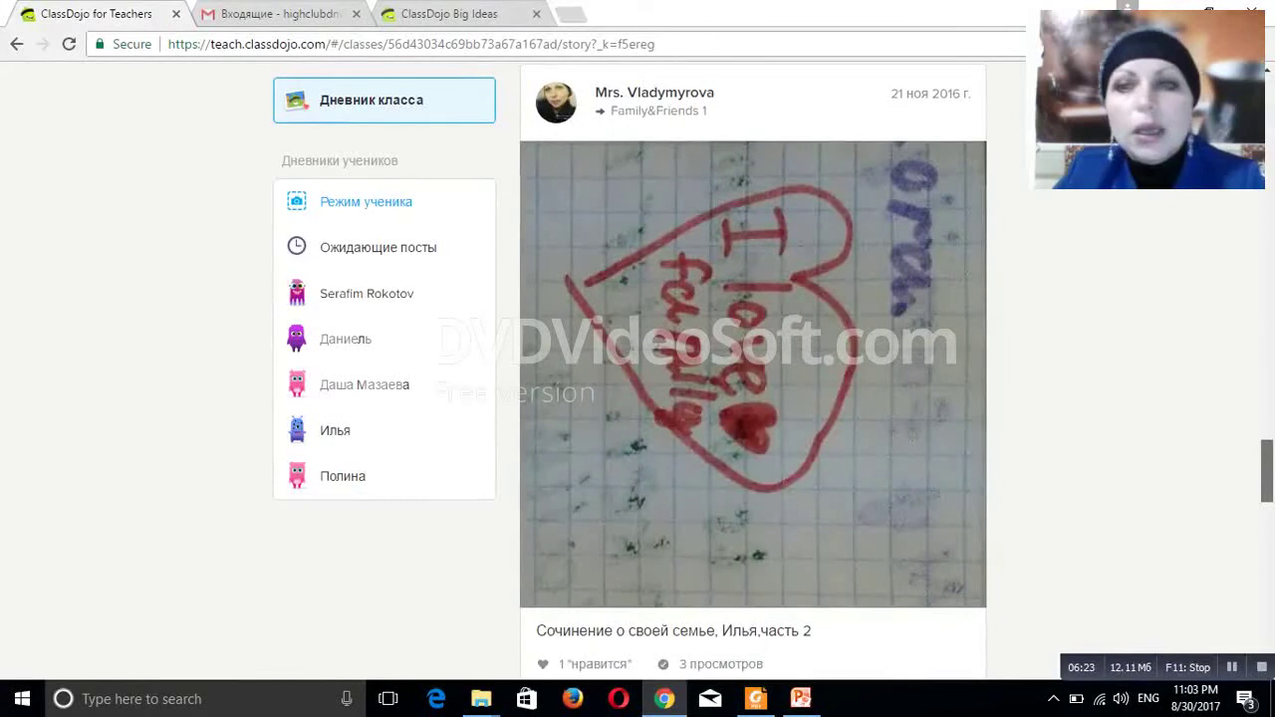
pyautogui.scroll(-4, 753, 370)
pyautogui.scroll(-5, 753, 371)
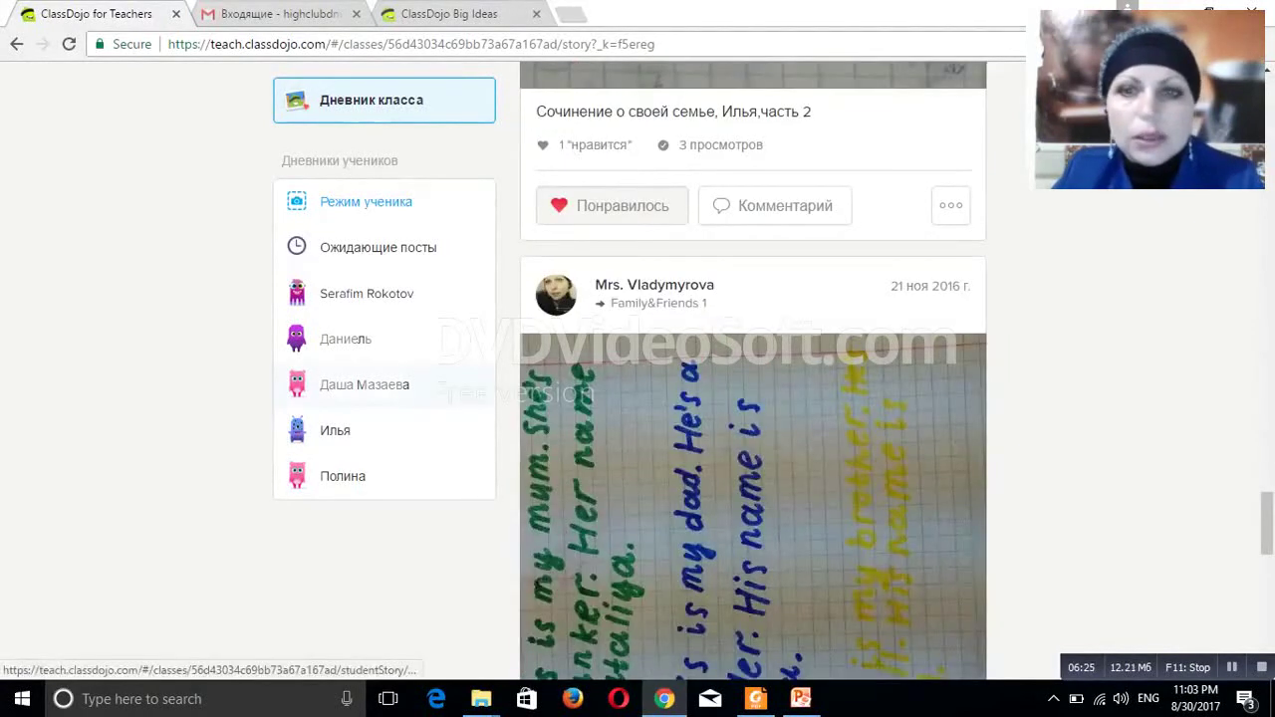
# Open the first listed student's story and look over its welcome note, sharing options and existing post
pyautogui.click(367, 293)
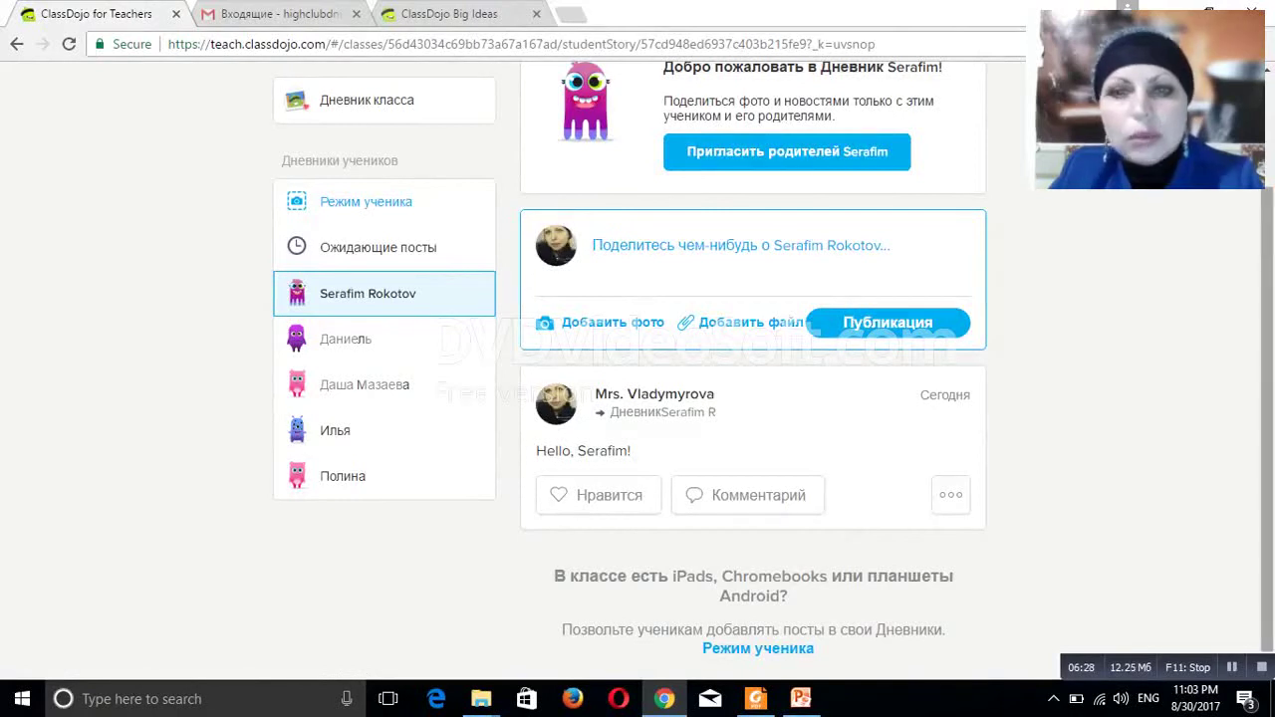
pyautogui.scroll(2, 638, 368)
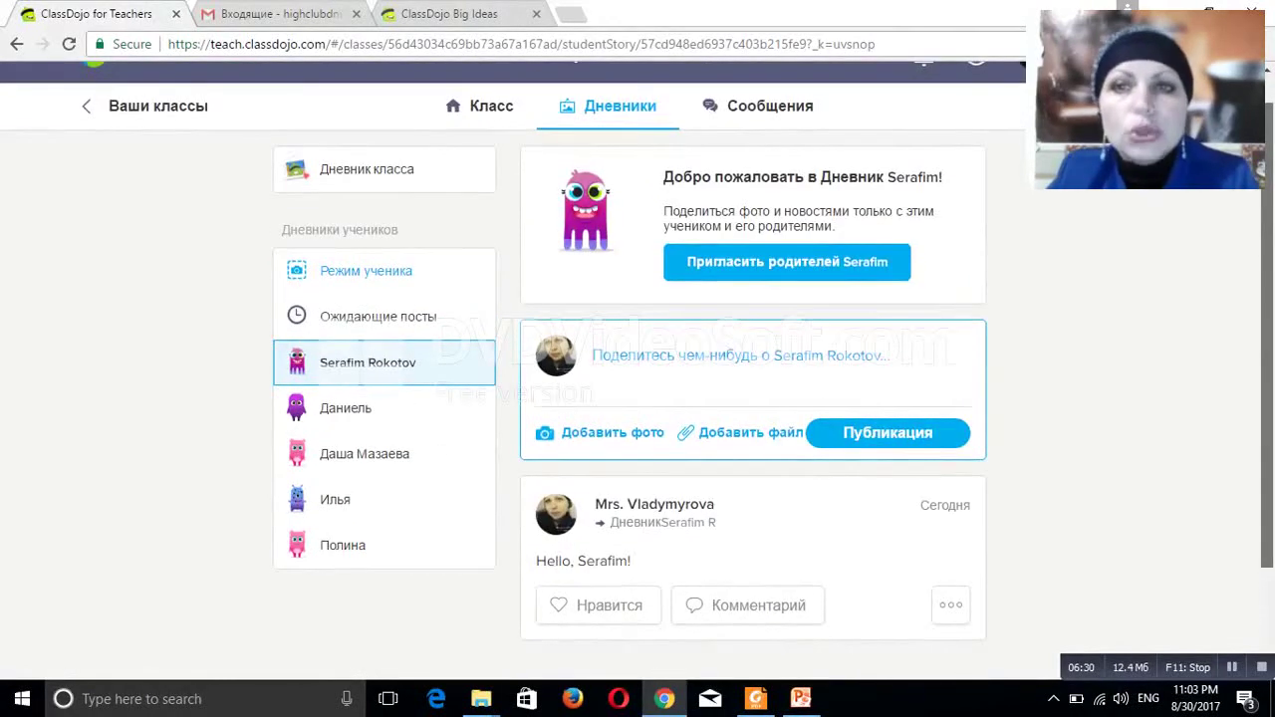
pyautogui.scroll(-1, 638, 368)
pyautogui.scroll(-1, 638, 369)
pyautogui.scroll(-1, 638, 368)
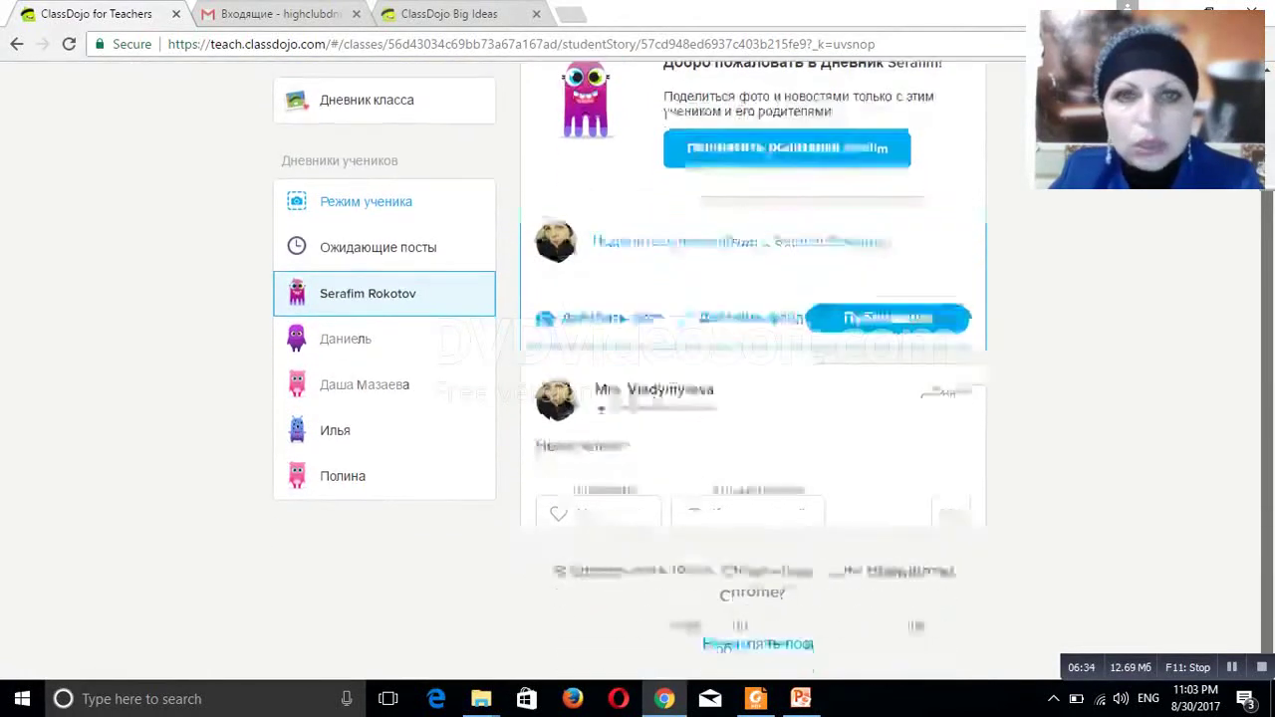
pyautogui.scroll(-1, 753, 368)
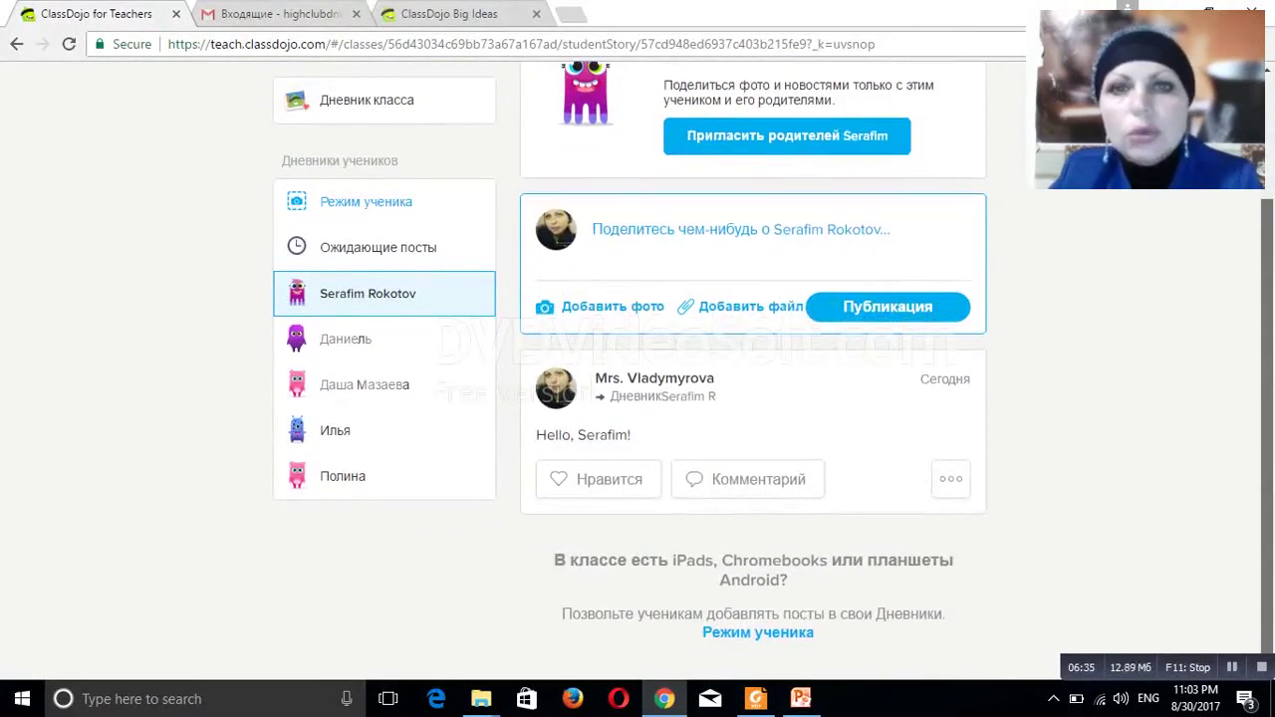
pyautogui.scroll(1, 638, 375)
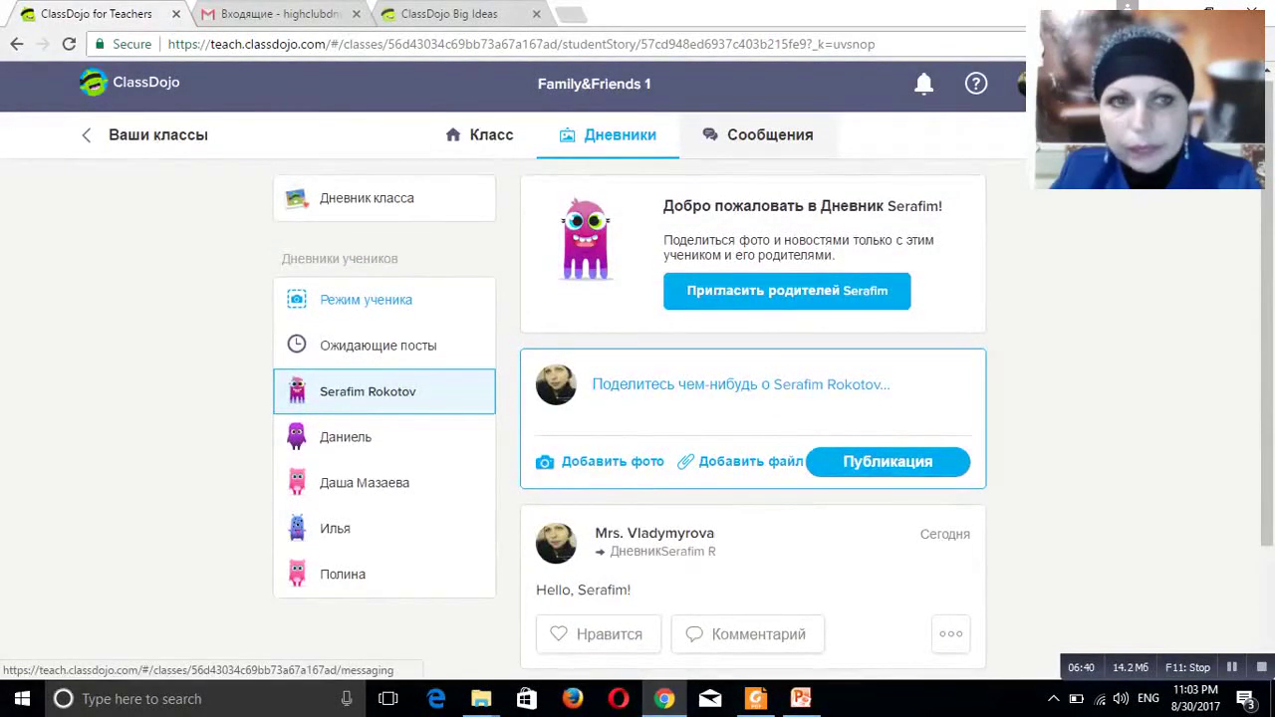
# Open the class messages (Сообщения) and view the conversation with the third listed individual parent
pyautogui.click(770, 135)
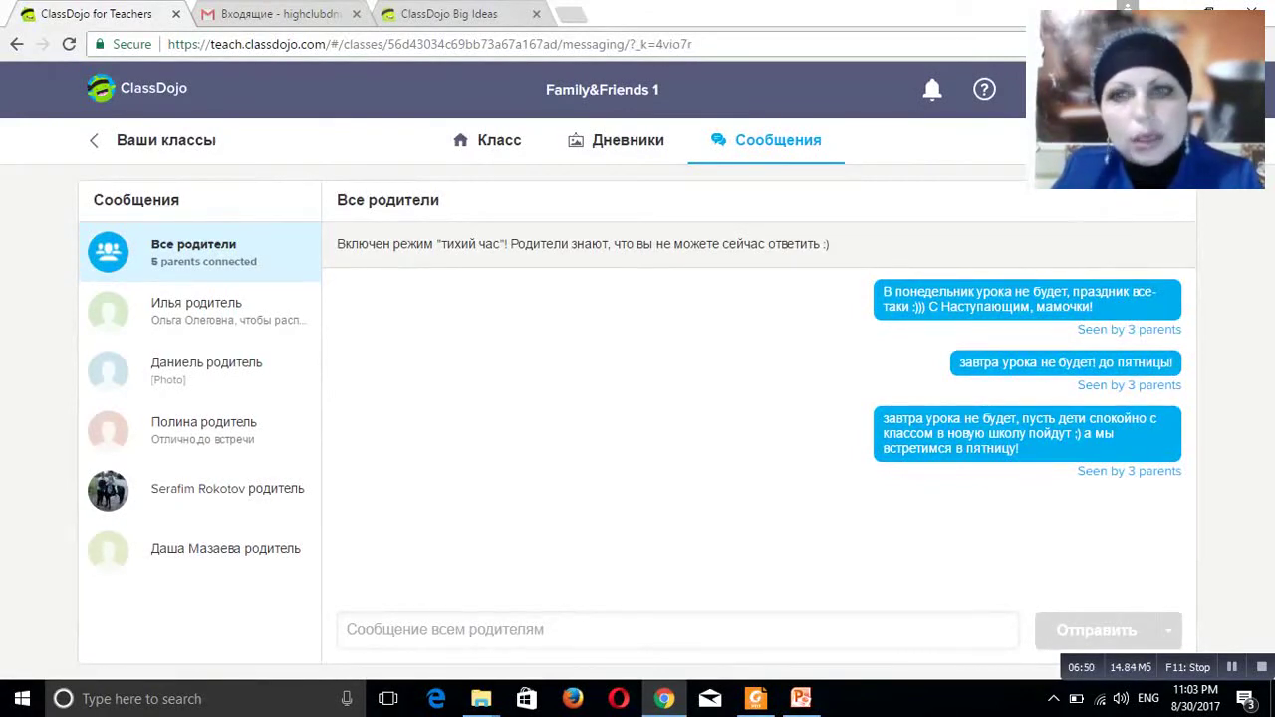
pyautogui.click(206, 430)
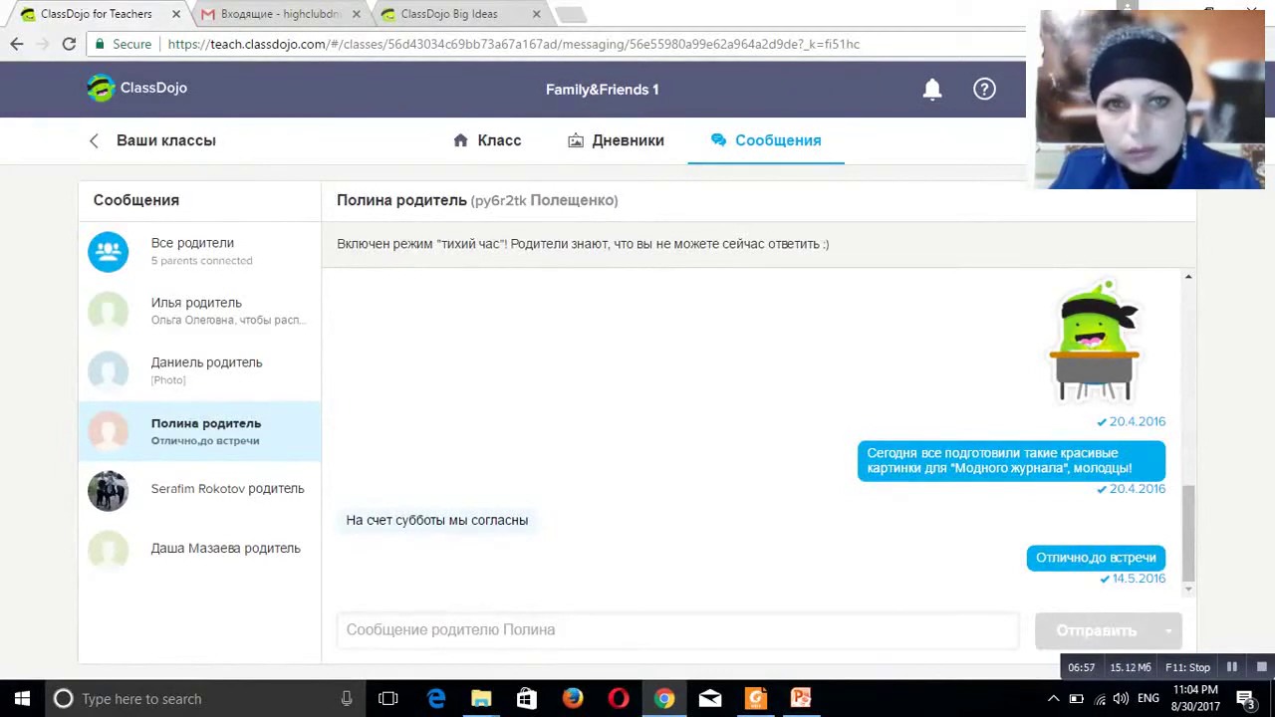
# Return to the class page (Класс) and show its groups view (Группы)
pyautogui.click(488, 140)
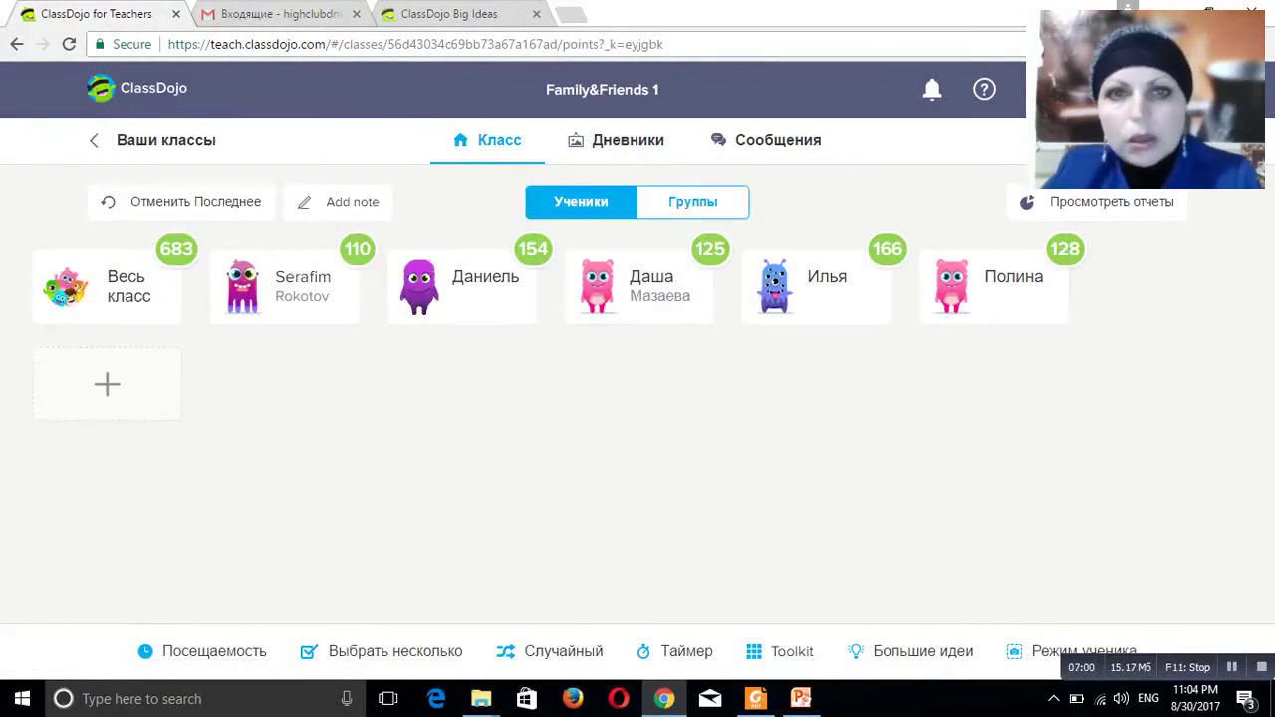
pyautogui.click(692, 201)
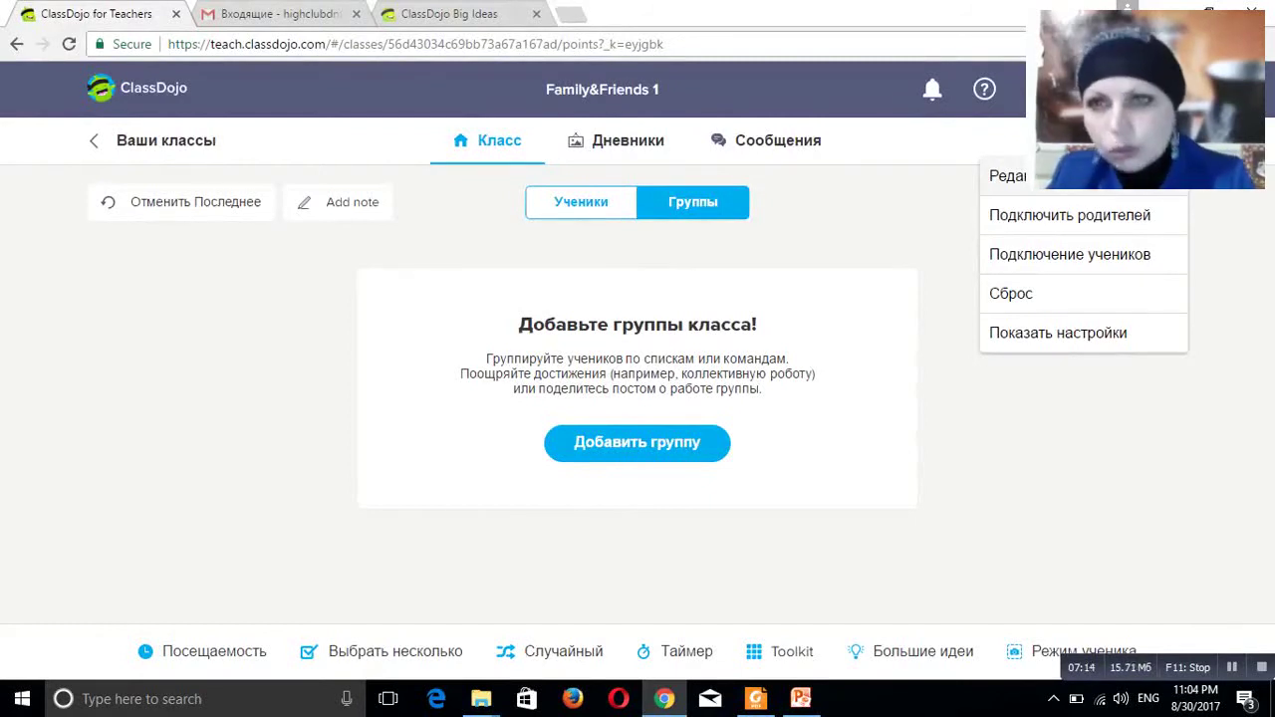
# Open the Family&Friends 1 class editor and review its students, connected parents and positive skills
pyautogui.click(1007, 176)
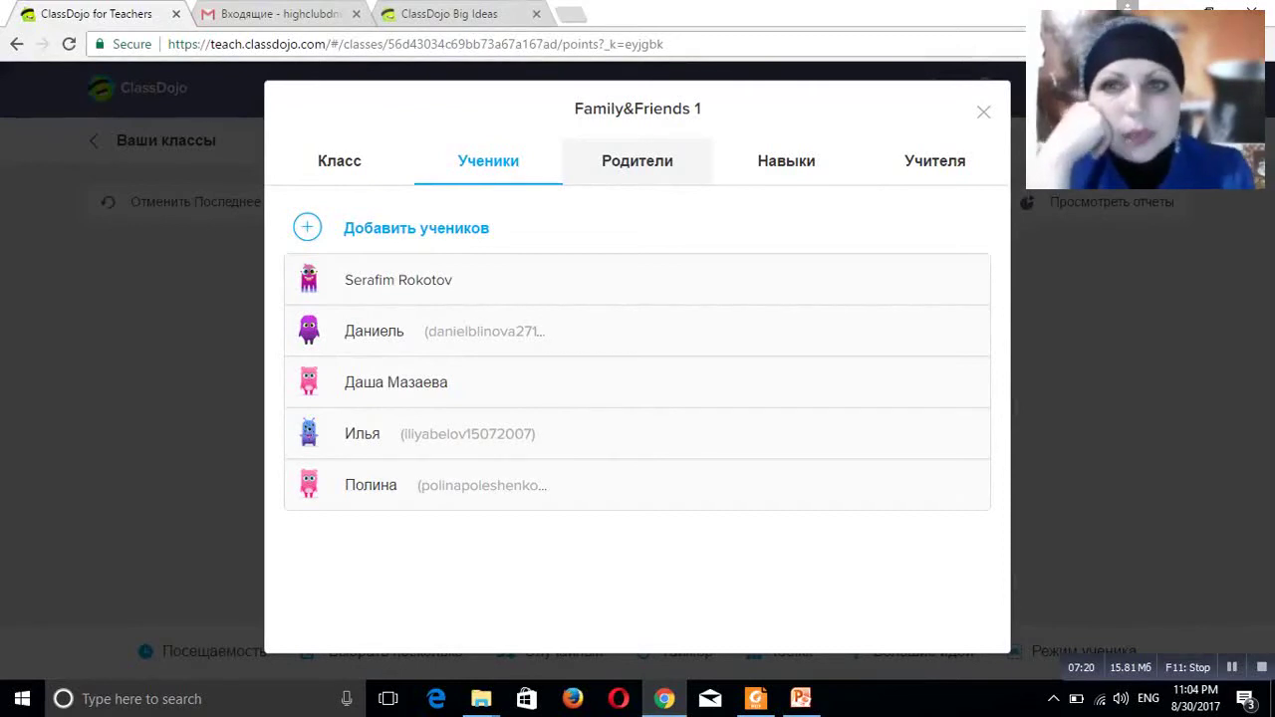
pyautogui.click(638, 160)
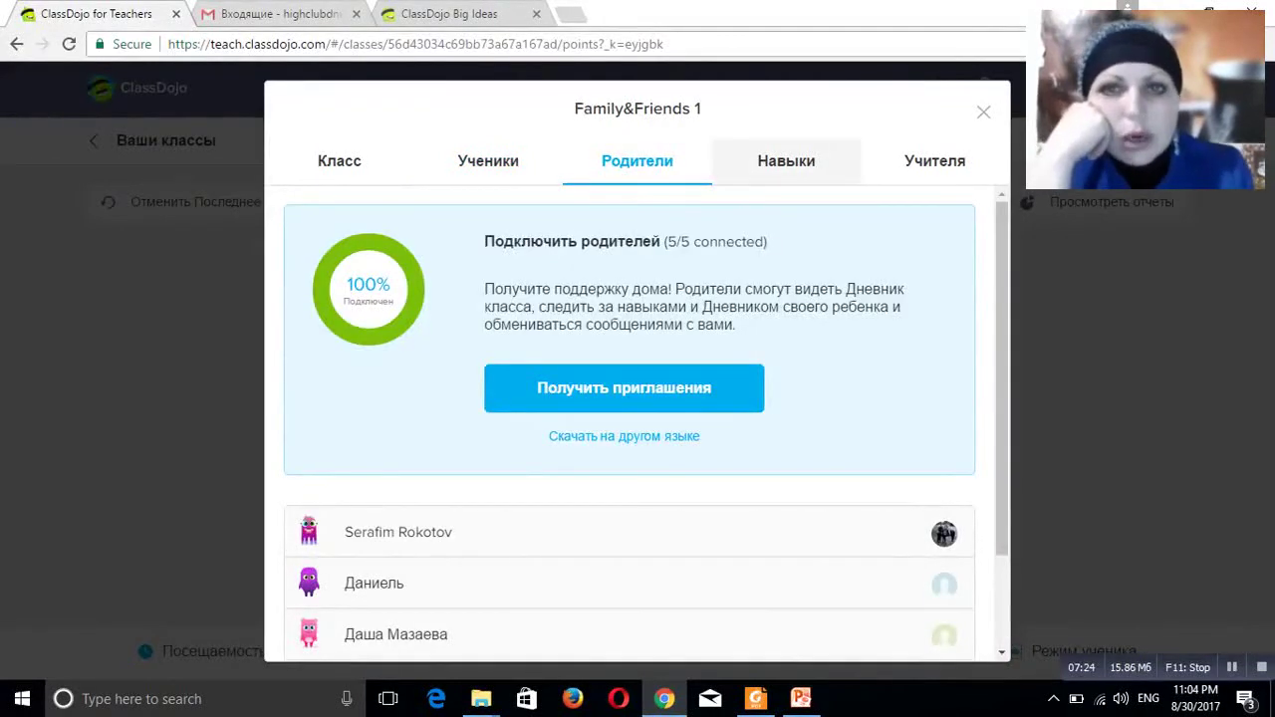
pyautogui.click(786, 160)
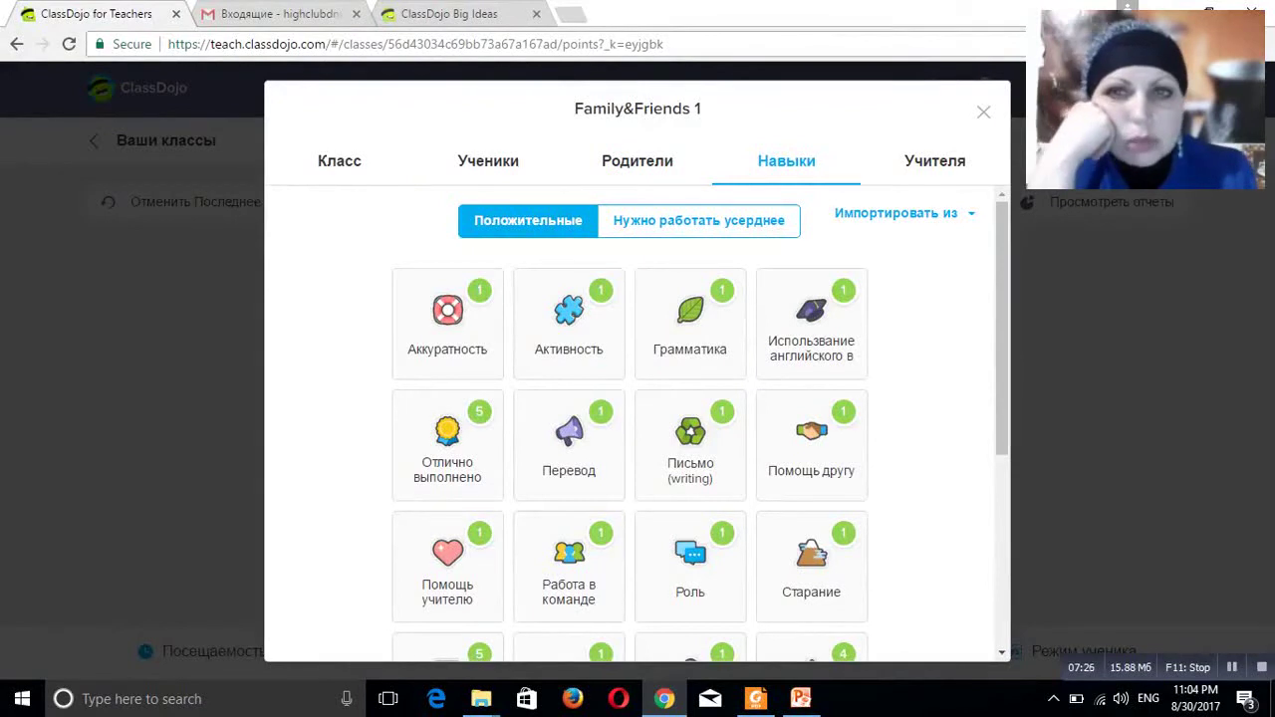
pyautogui.scroll(-3, 617, 429)
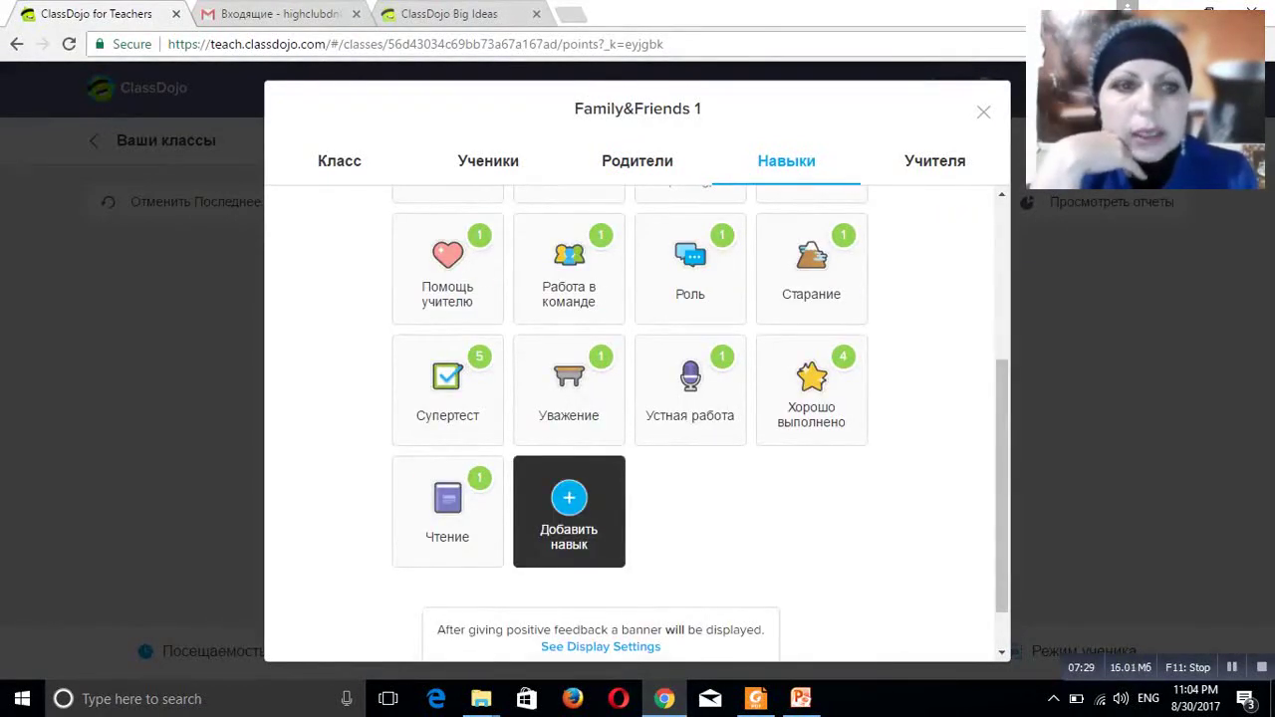
# Start a new positive skill (Новый навык) and browse through all the icons available for it
pyautogui.click(569, 511)
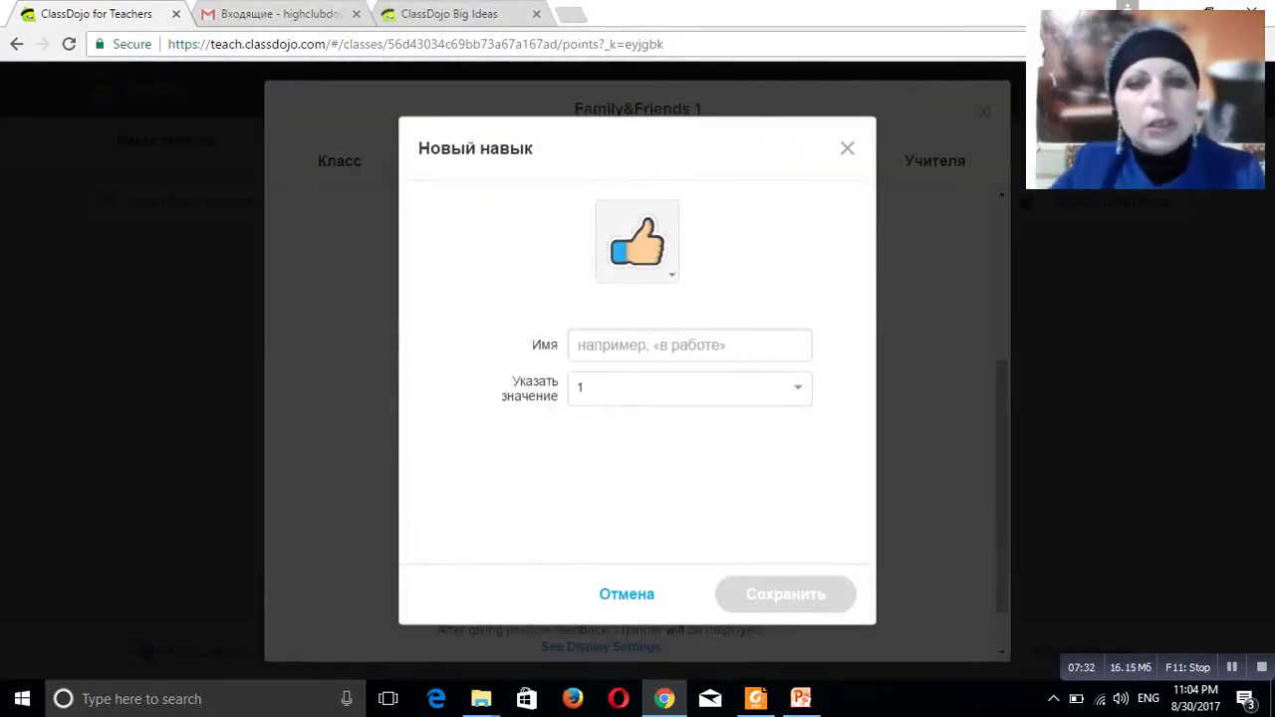
pyautogui.click(637, 241)
pyautogui.scroll(-3, 633, 418)
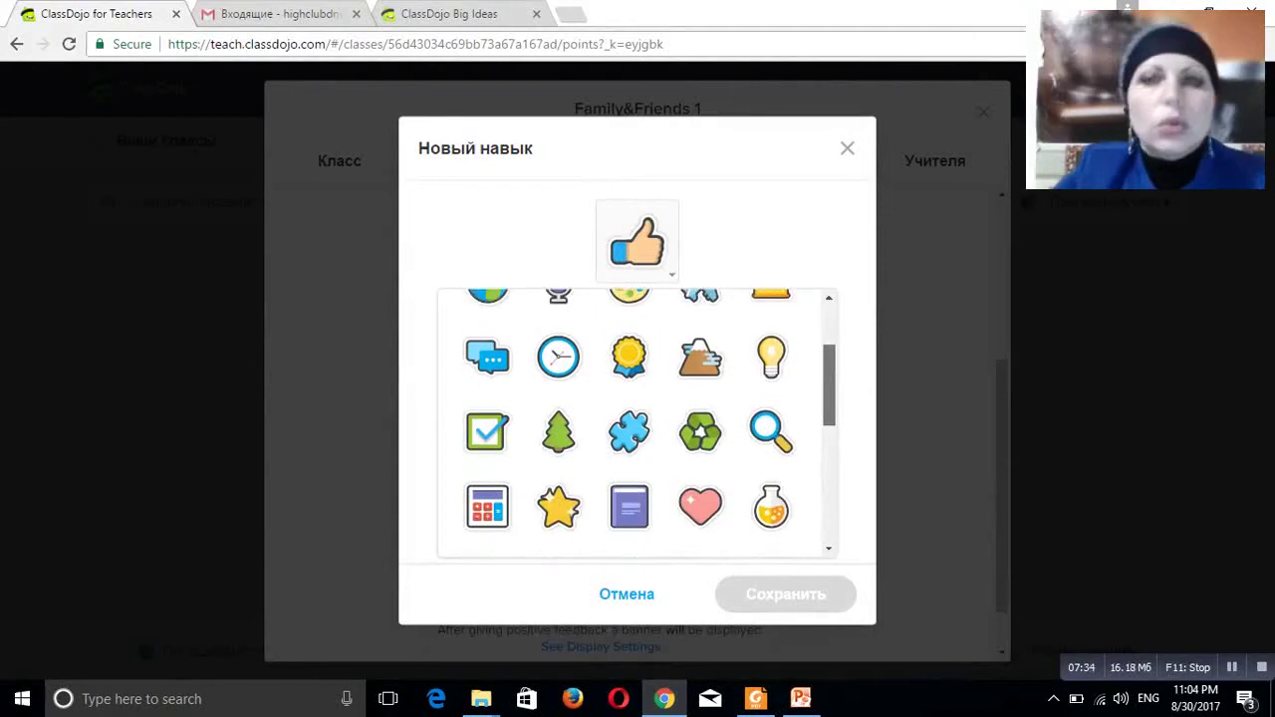
pyautogui.scroll(-1, 638, 423)
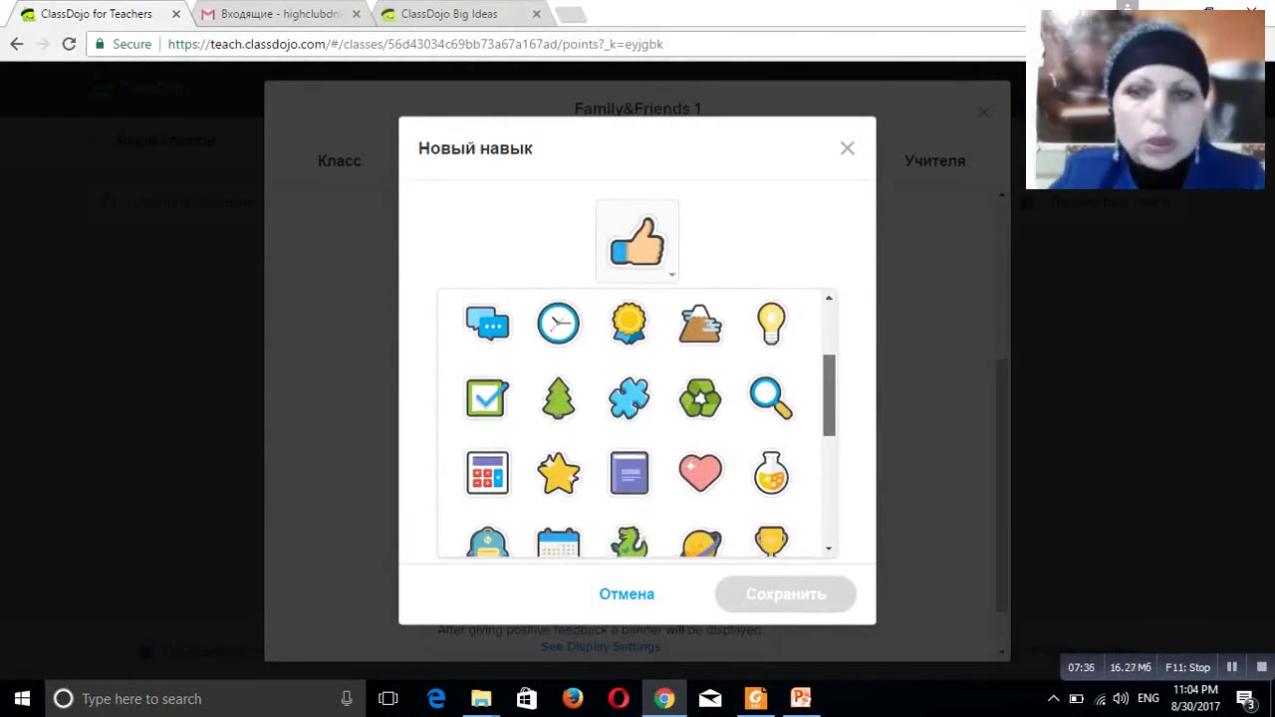
pyautogui.scroll(-2, 632, 423)
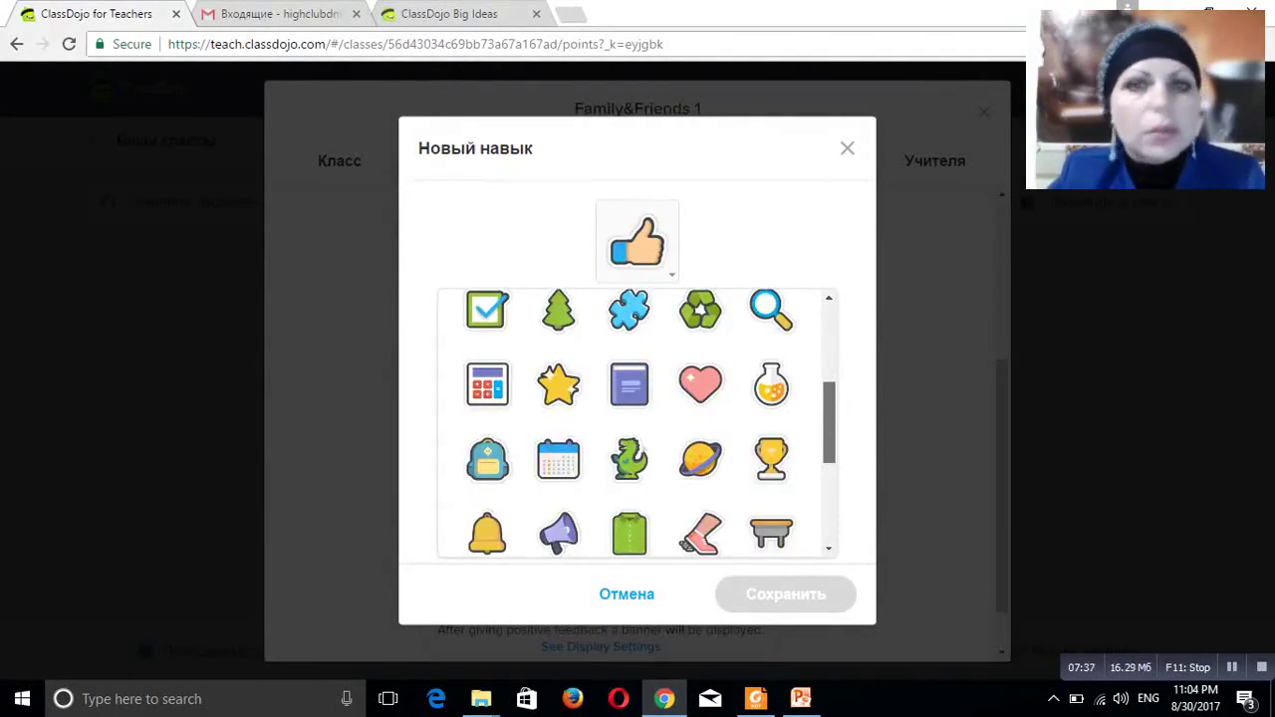
pyautogui.scroll(-1, 487, 325)
pyautogui.scroll(-1, 486, 326)
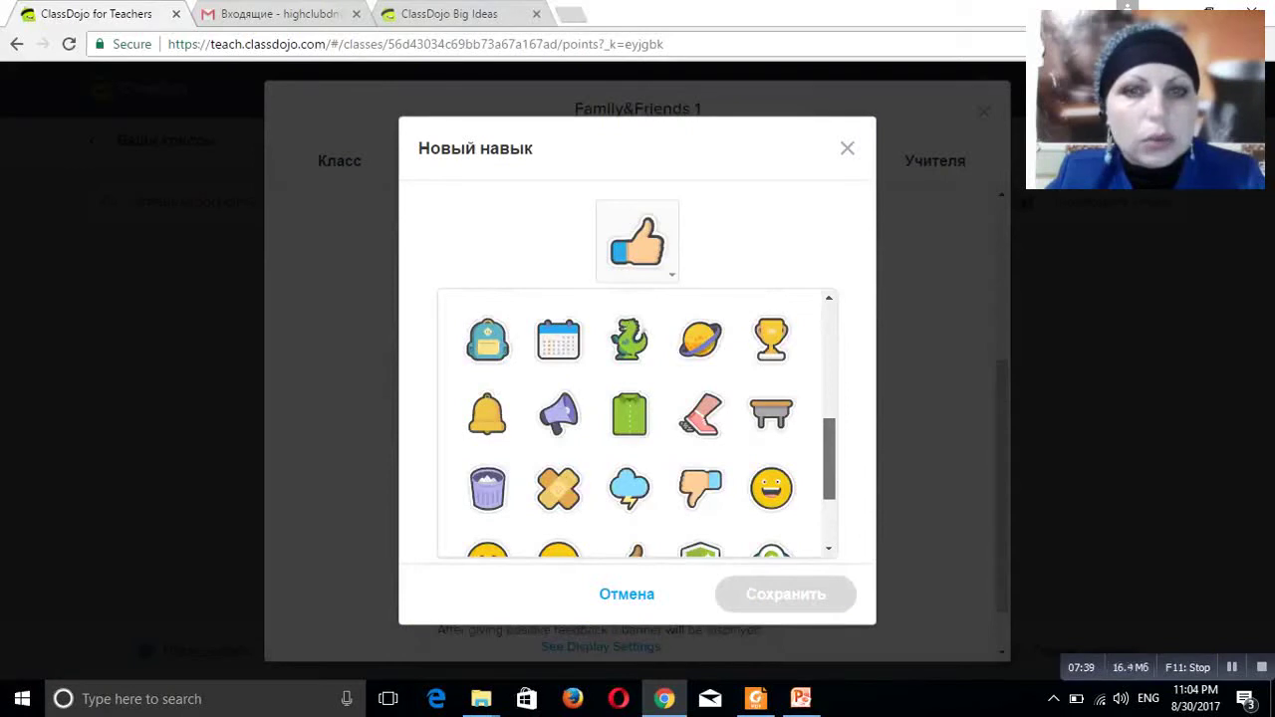
pyautogui.scroll(-1, 486, 326)
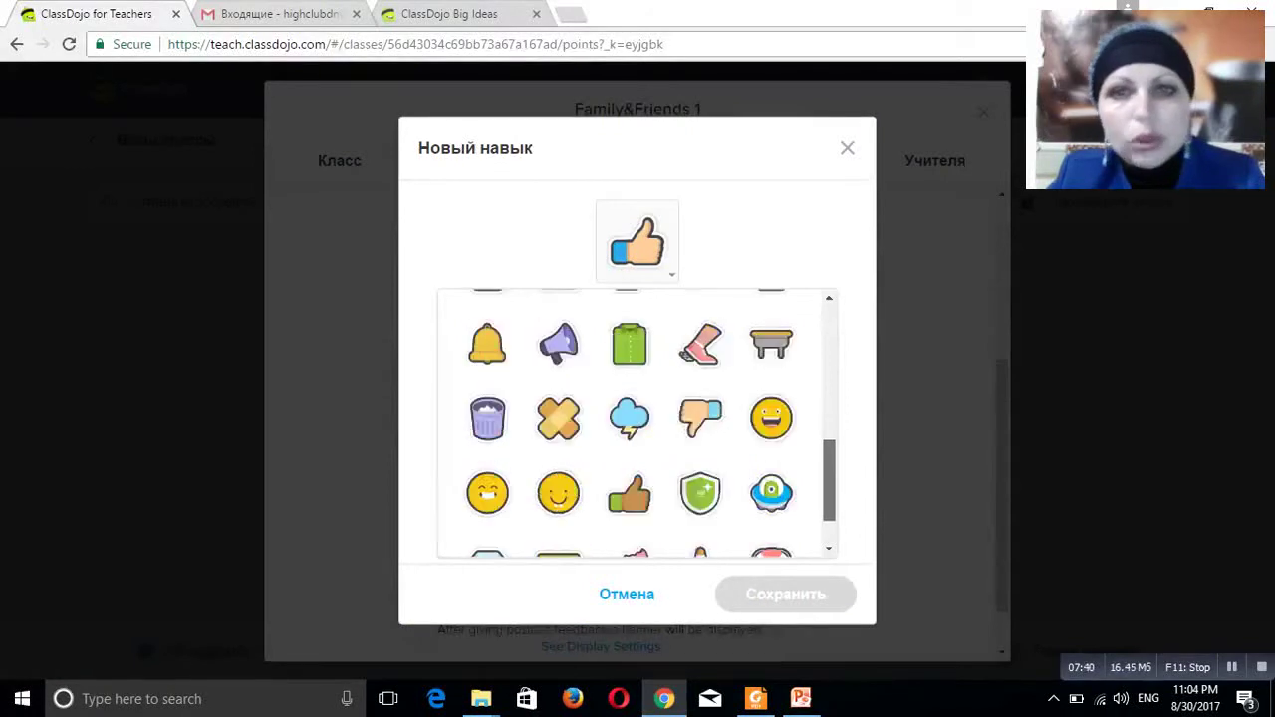
pyautogui.scroll(-1, 633, 424)
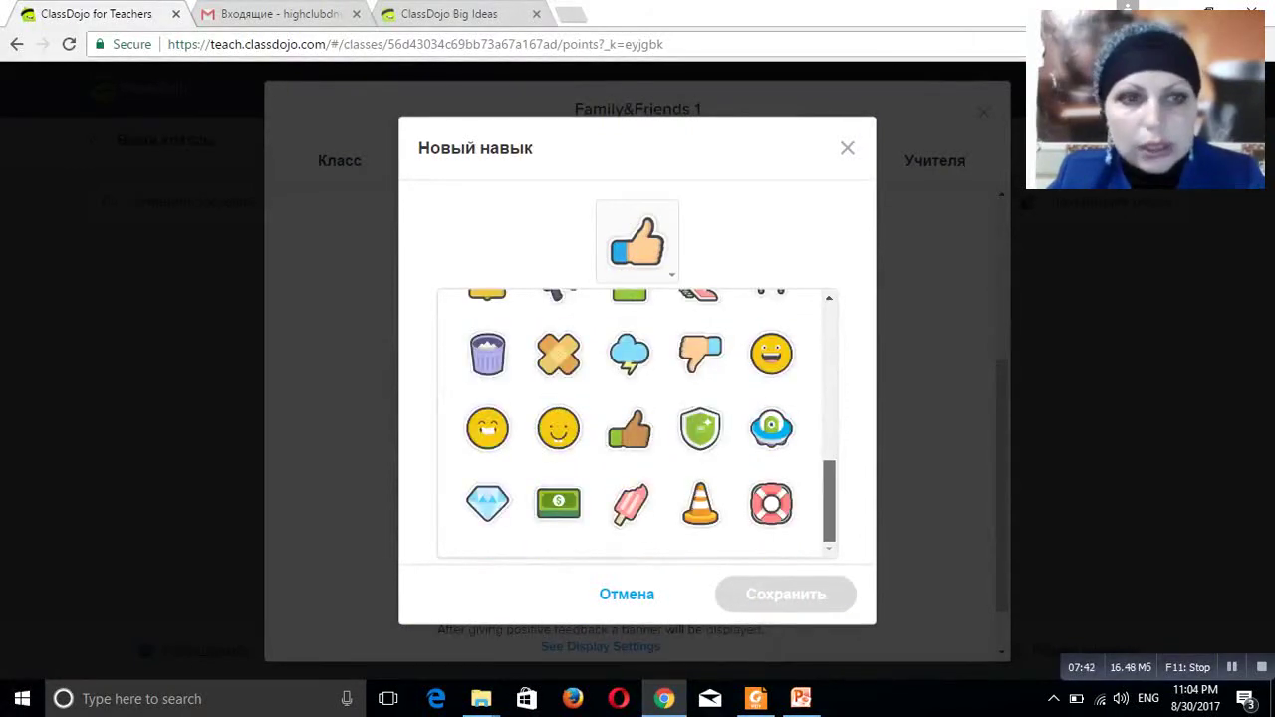
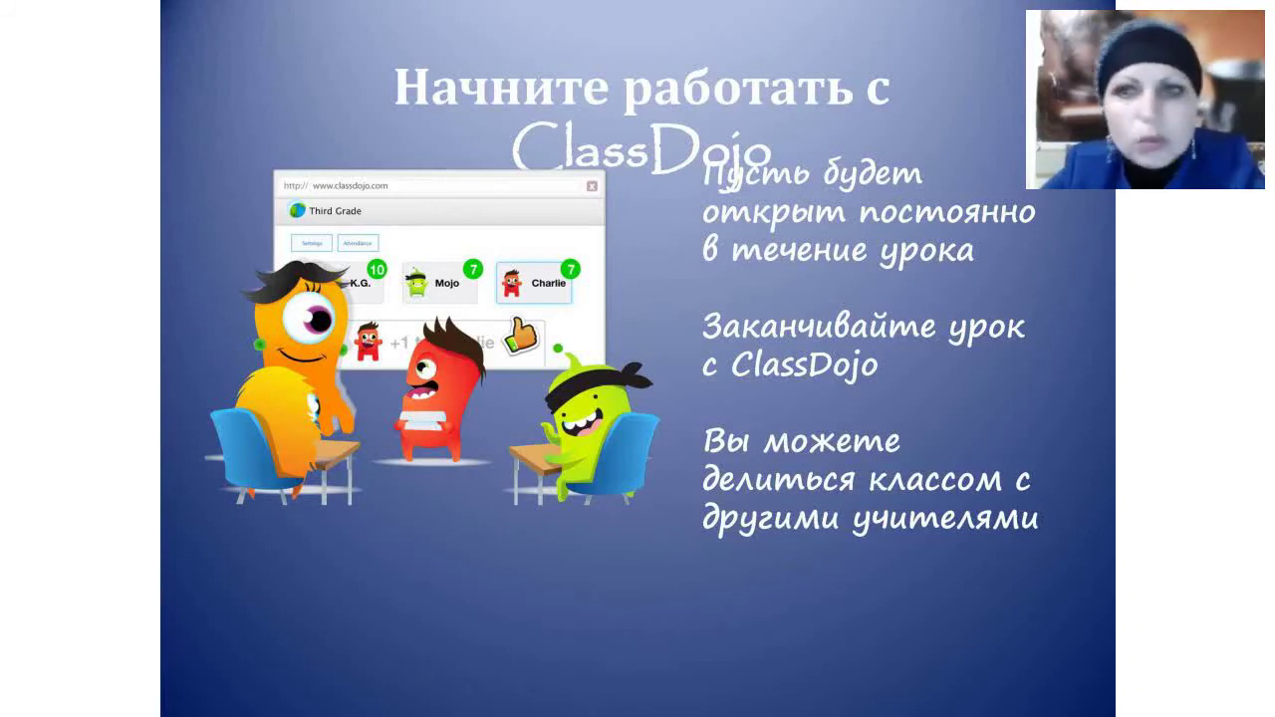
pyautogui.press('Right')
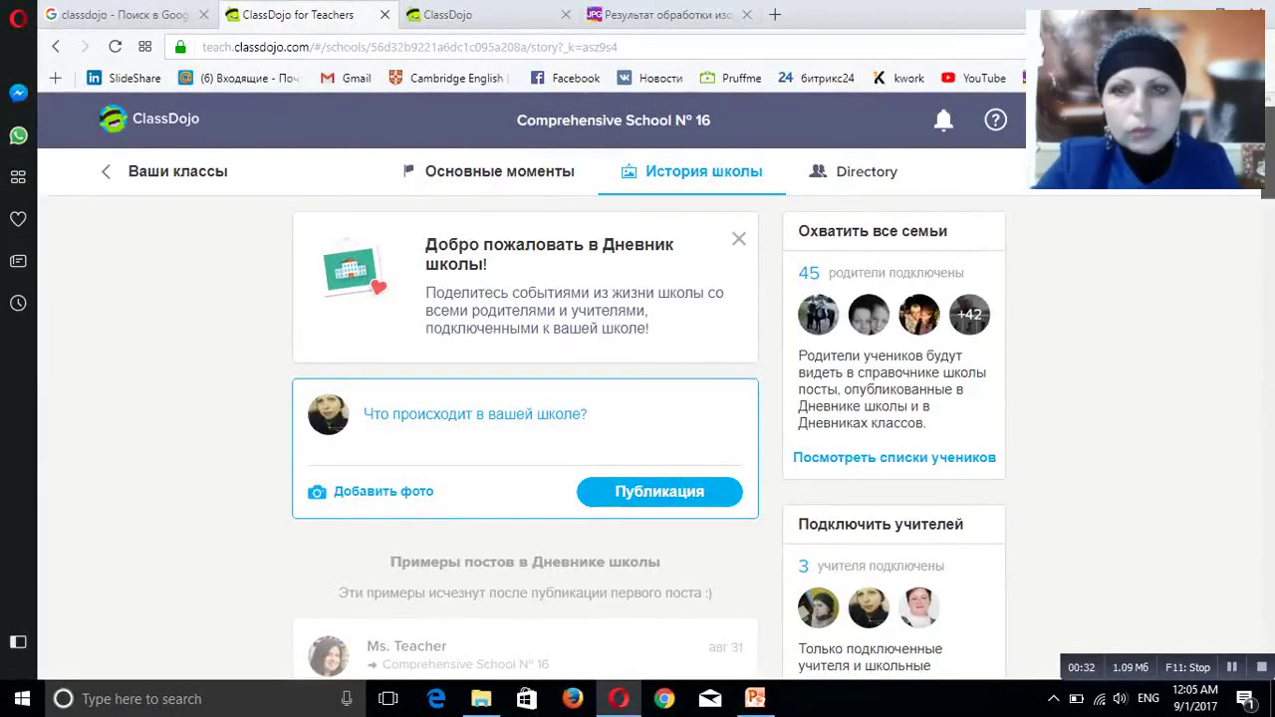
# Look through the school story (История школы) of Comprehensive School № 16, including its sample posts and teacher invitation section
pyautogui.scroll(-1, 525, 399)
pyautogui.scroll(-1, 525, 398)
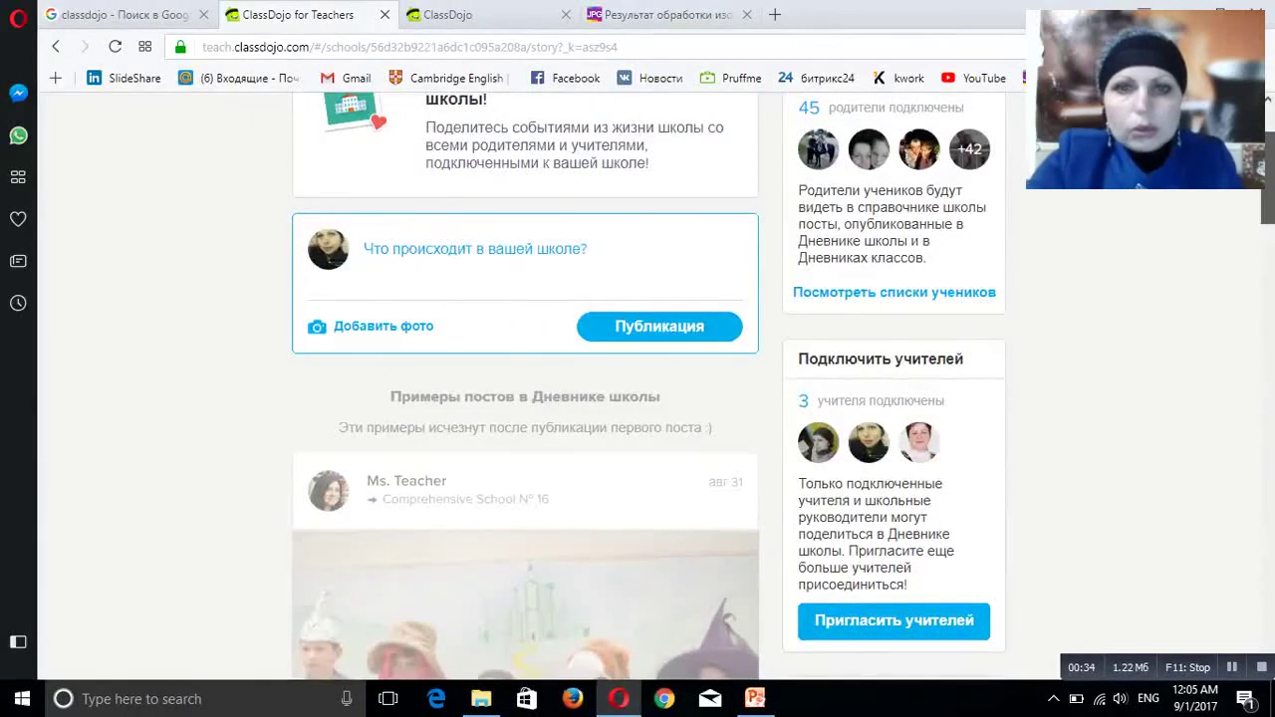
pyautogui.scroll(-1, 525, 399)
pyautogui.scroll(-1, 525, 399)
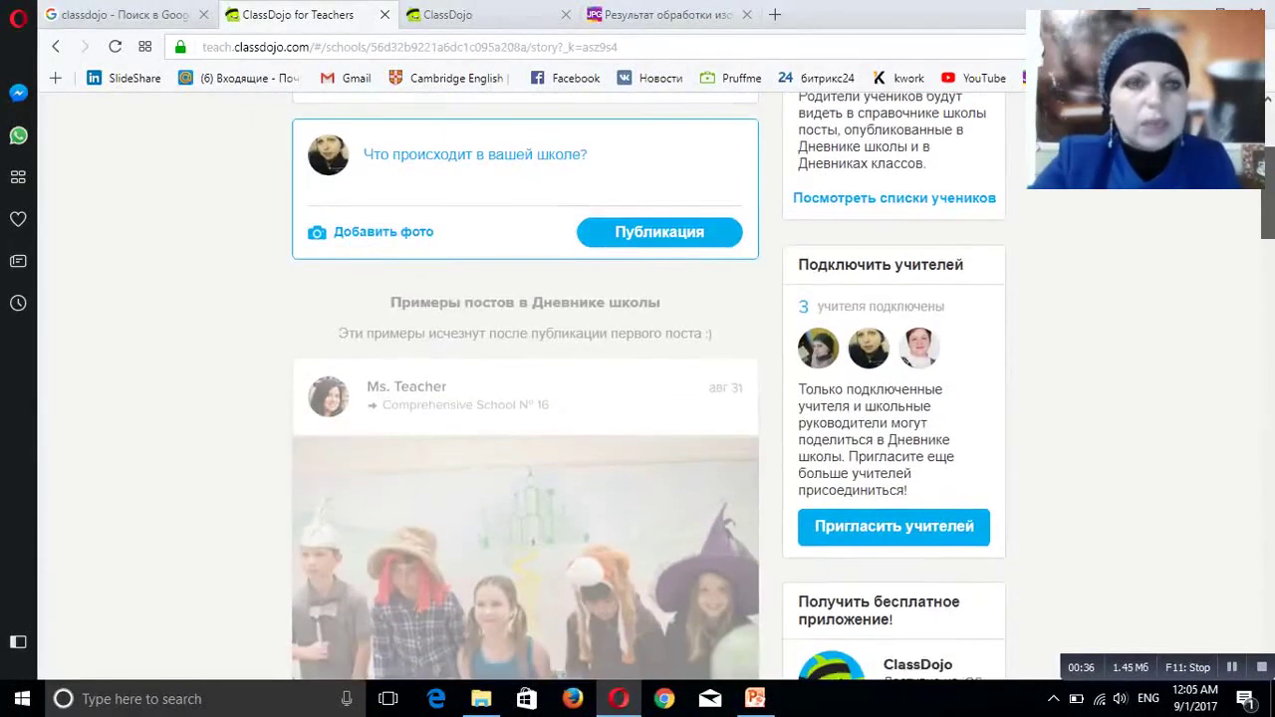
pyautogui.scroll(-1, 525, 398)
pyautogui.scroll(-1, 525, 399)
pyautogui.scroll(-1, 525, 399)
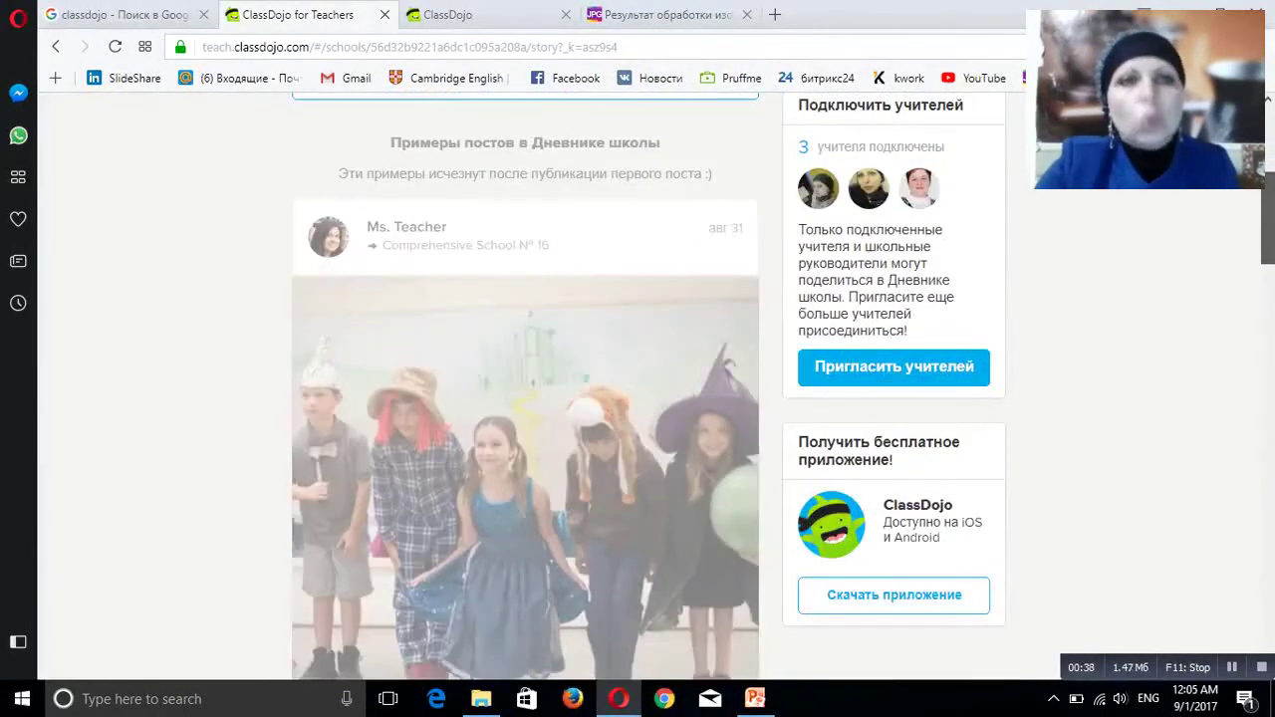
pyautogui.scroll(-1, 525, 398)
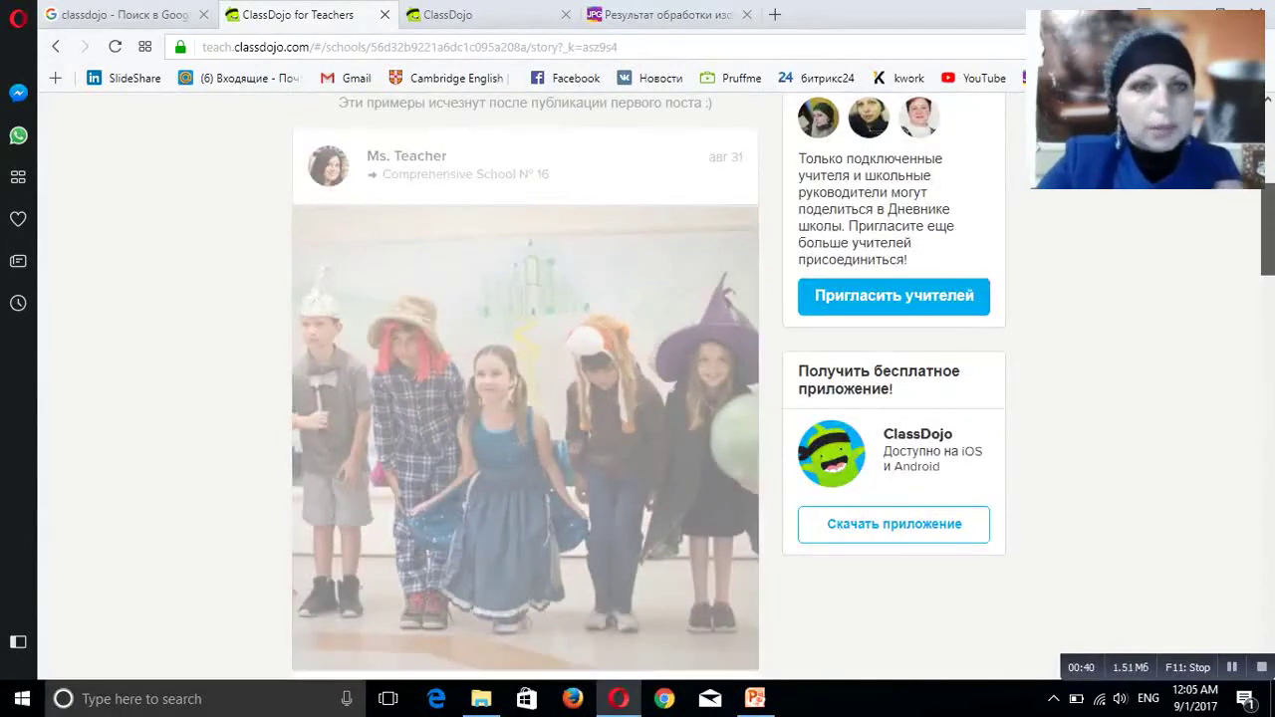
pyautogui.scroll(4, 525, 398)
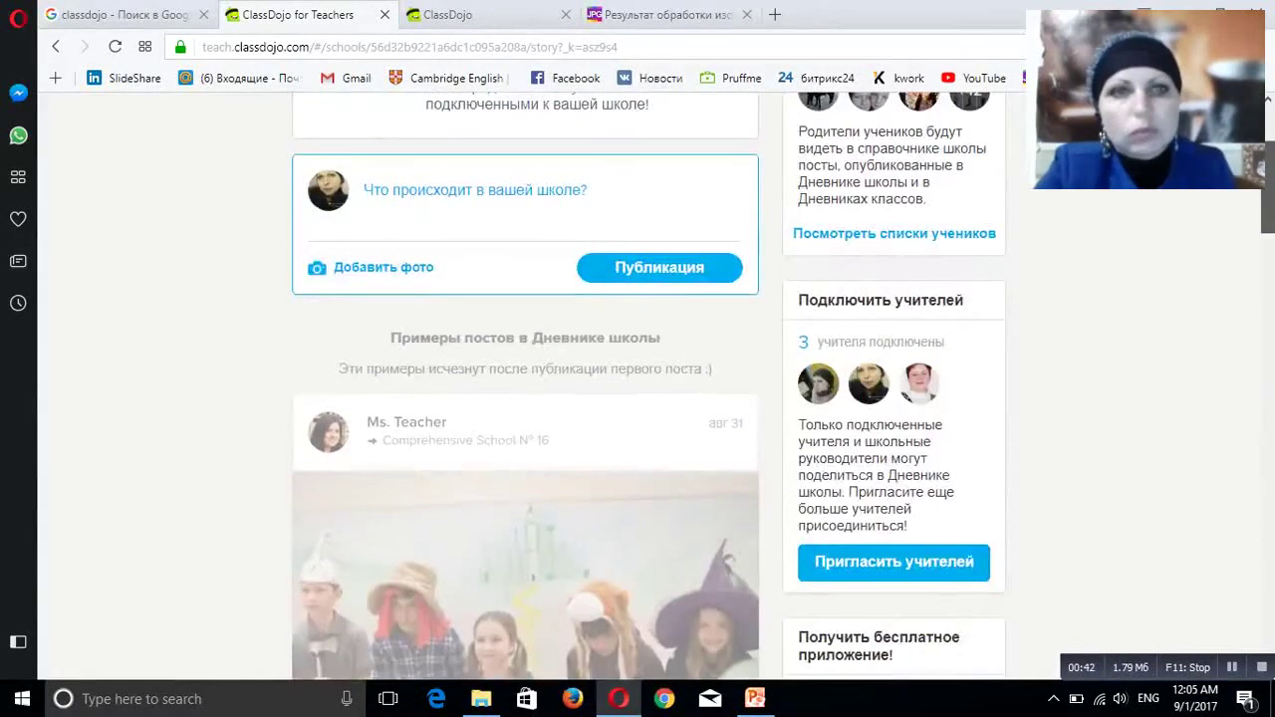
pyautogui.scroll(3, 525, 399)
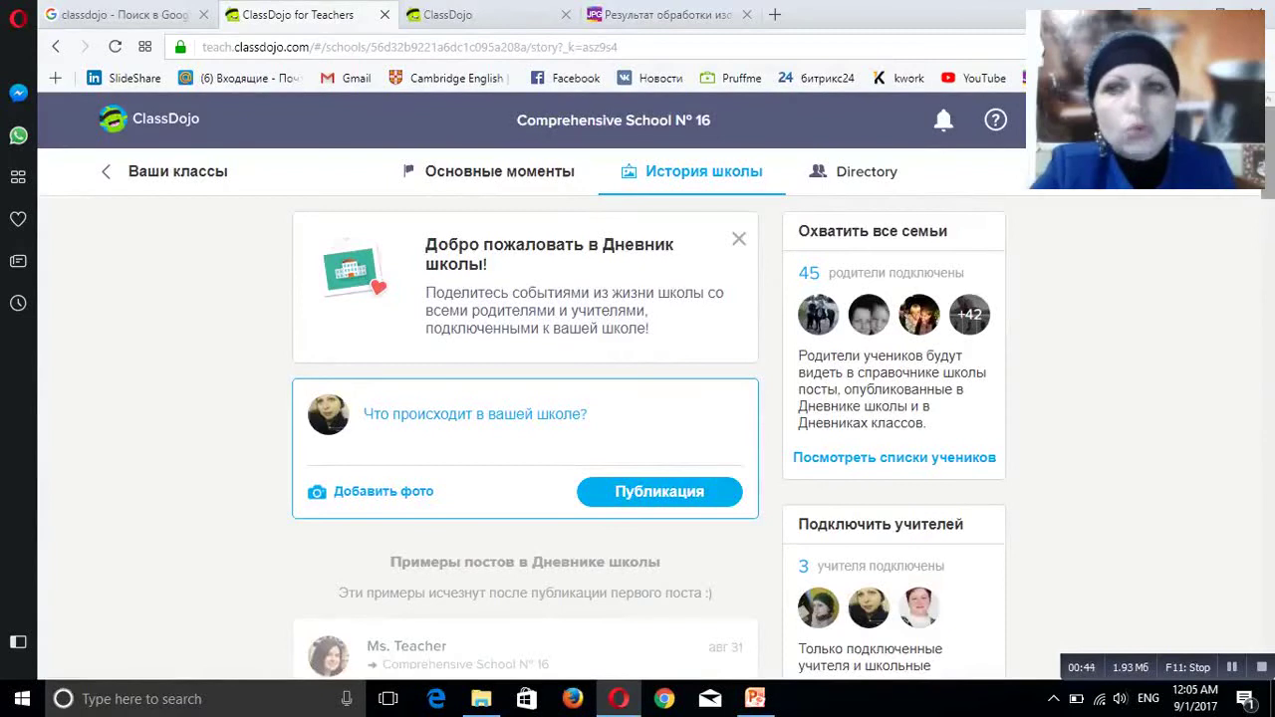
# Open the school directory's teacher list and show the available actions for the staff member with the Директор role
pyautogui.click(859, 171)
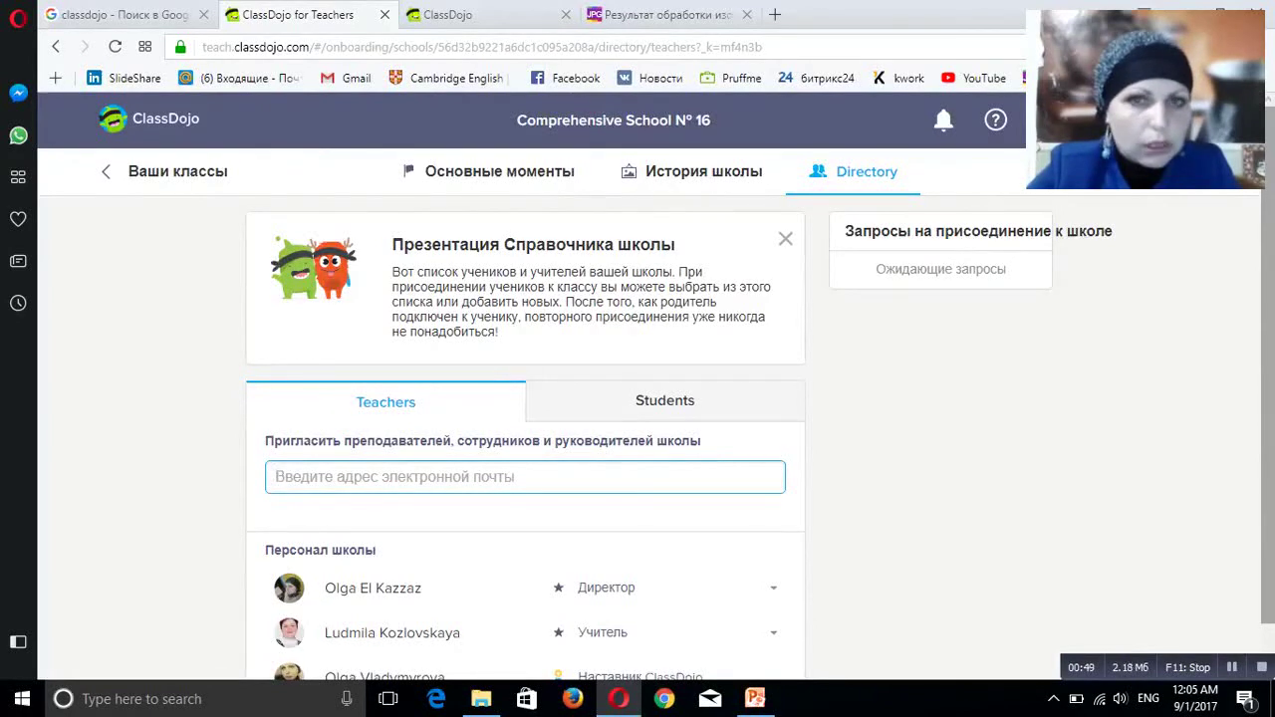
pyautogui.scroll(-1, 637, 399)
pyautogui.scroll(-1, 637, 399)
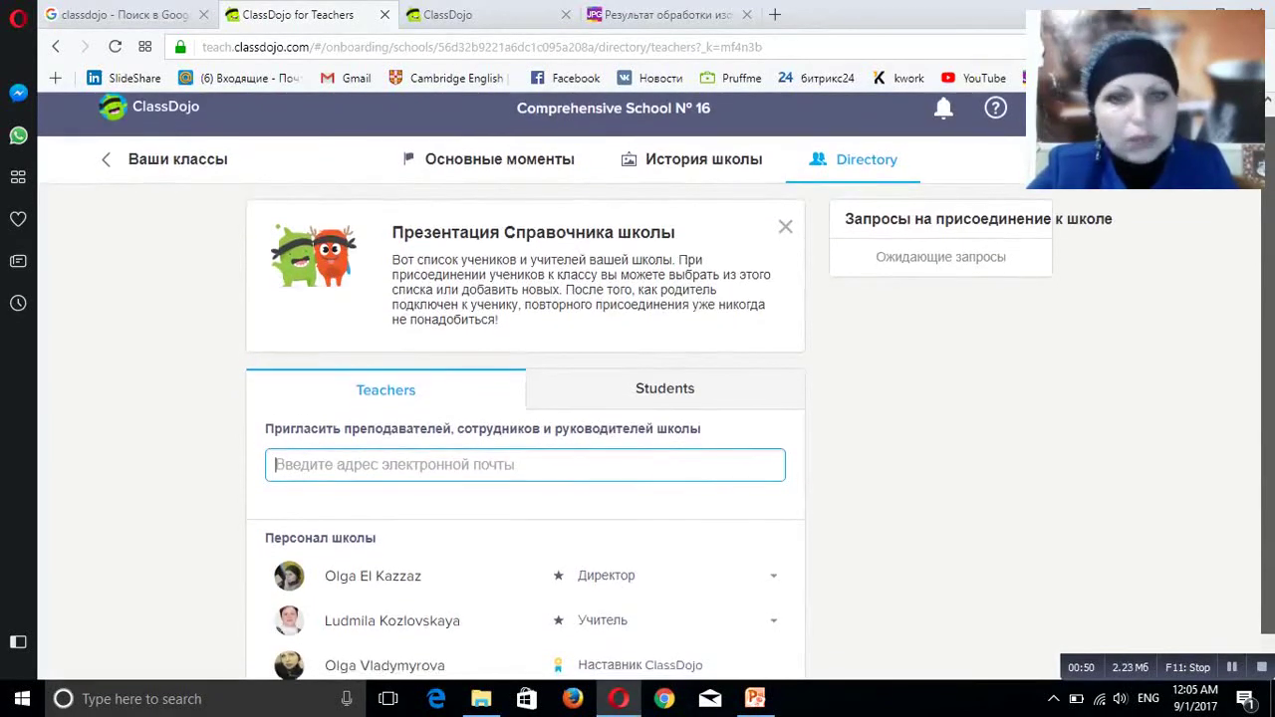
pyautogui.scroll(-1, 637, 399)
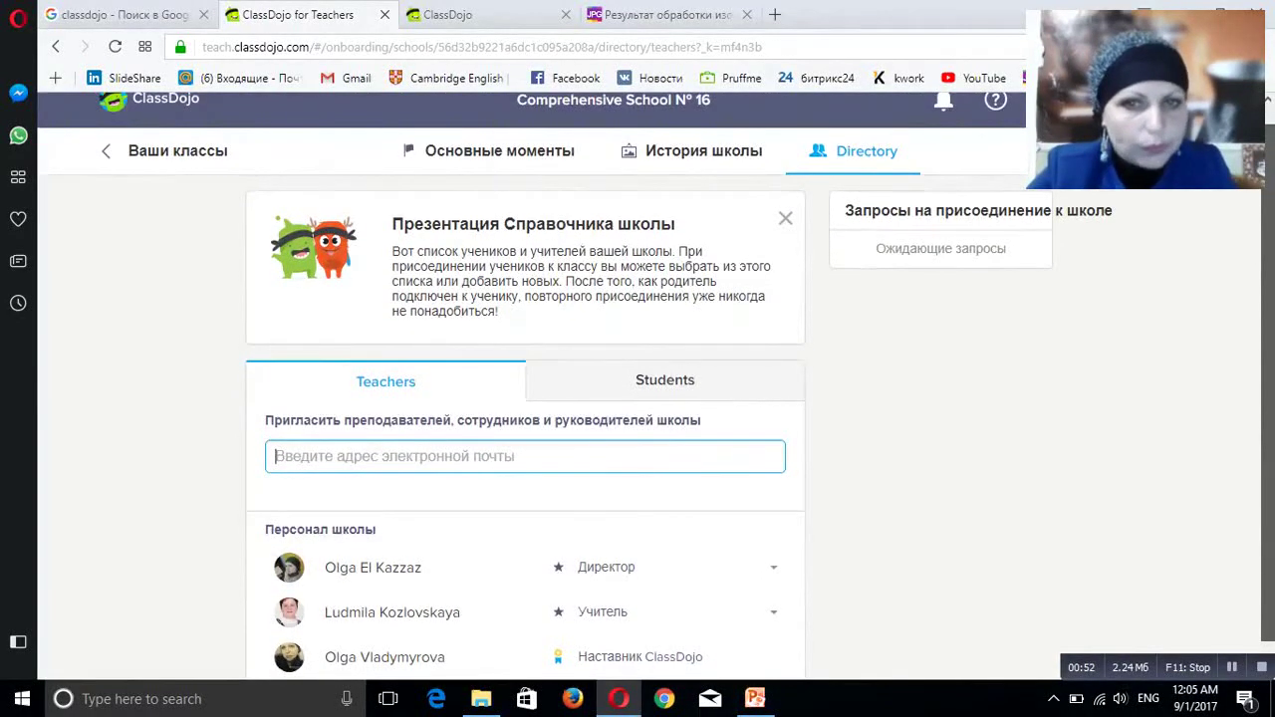
pyautogui.scroll(-2, 637, 398)
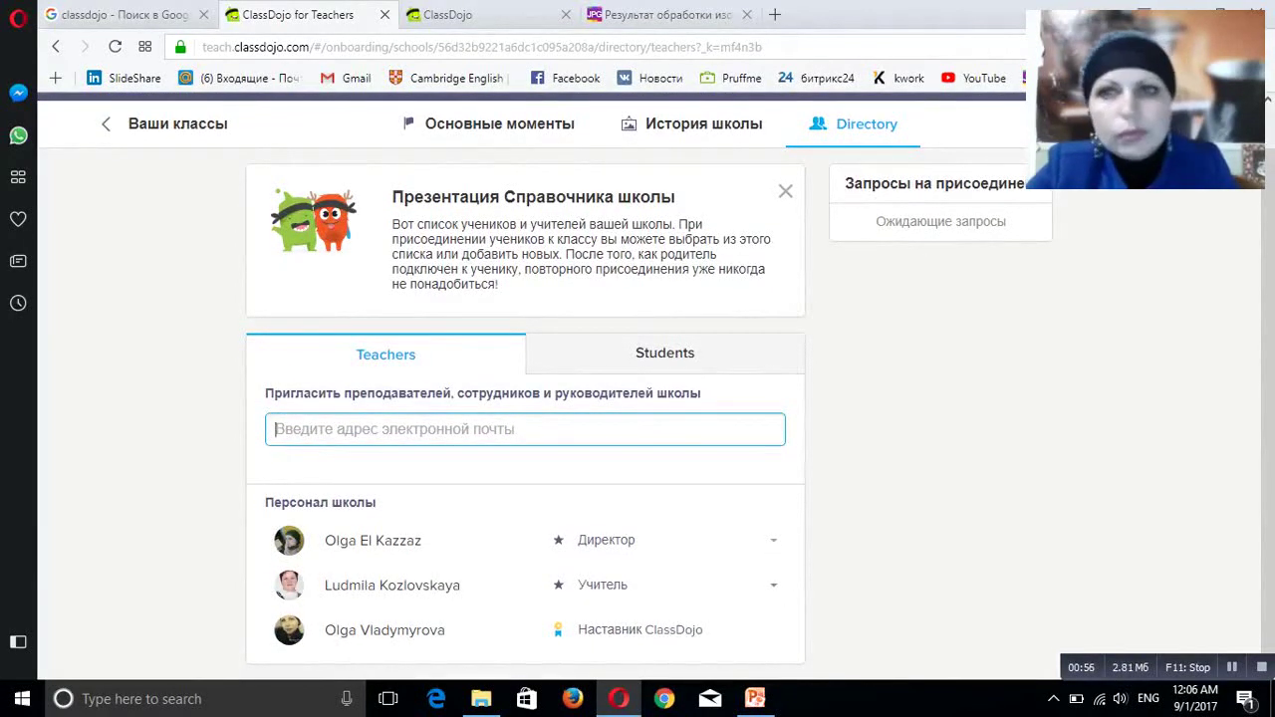
pyautogui.click(773, 540)
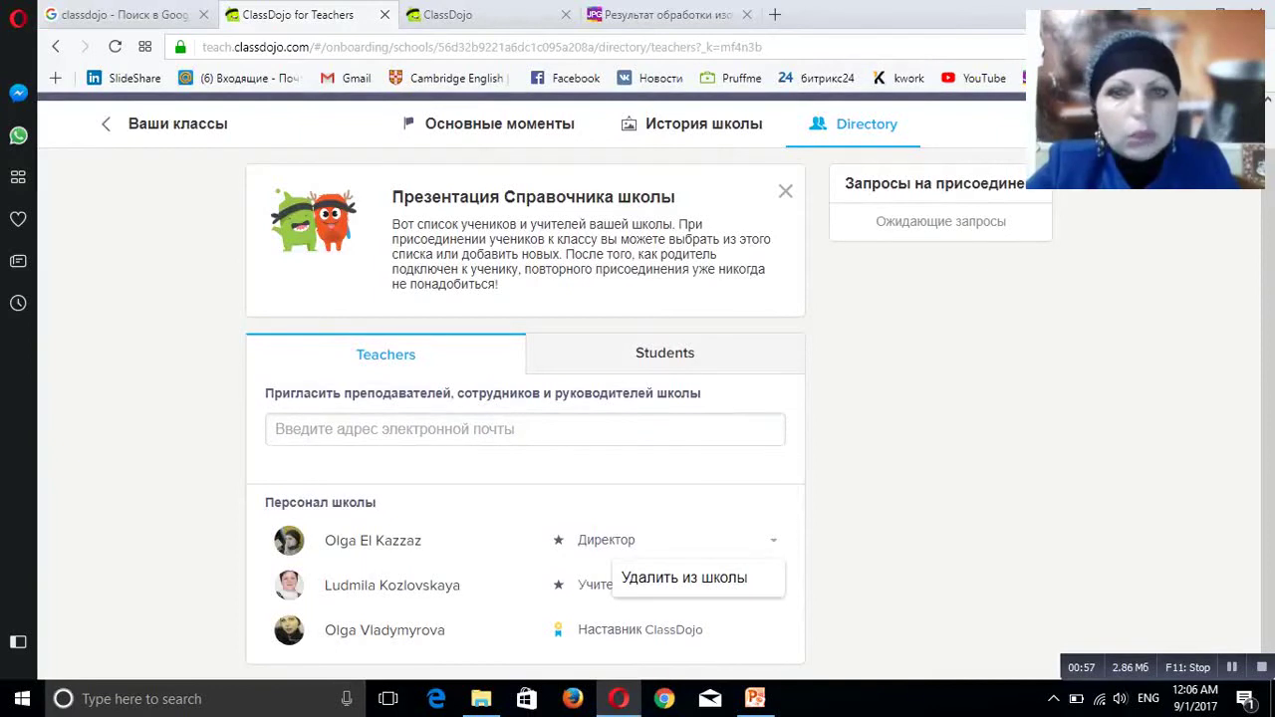
# Show the available actions for the staff member with the Учитель role and close them again
pyautogui.press('Escape')
pyautogui.press('Return')
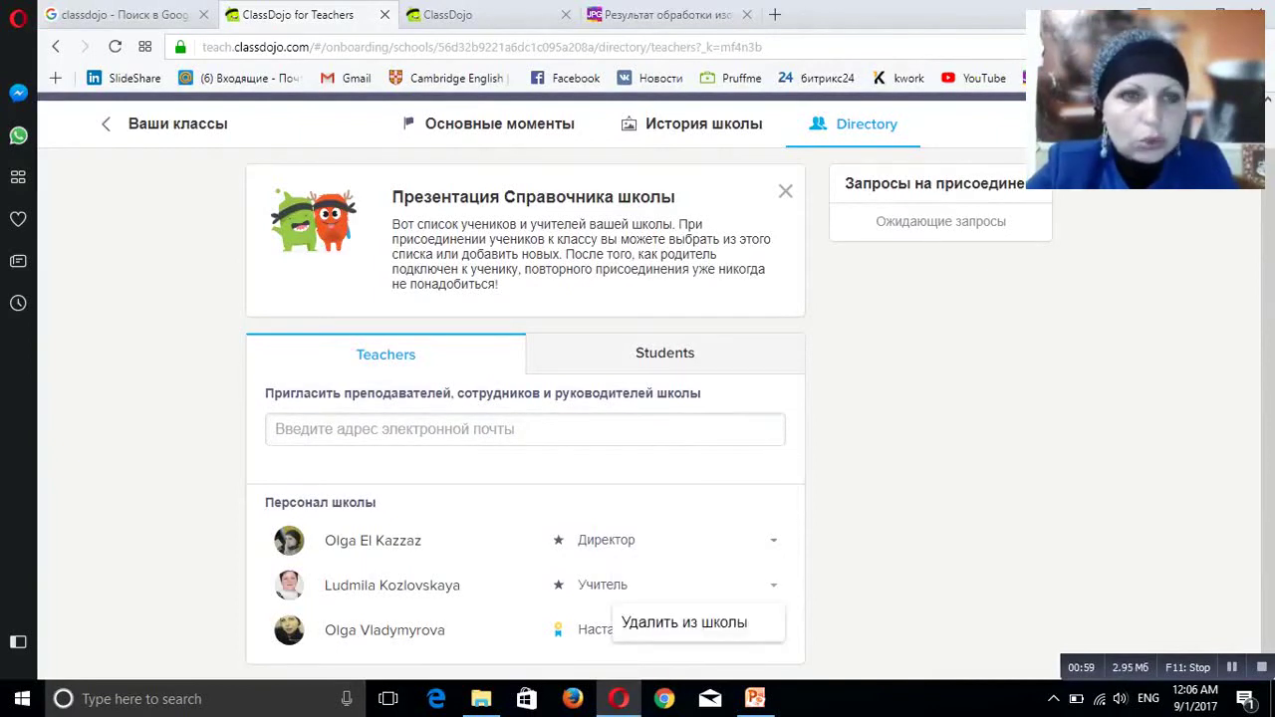
pyautogui.press('Escape')
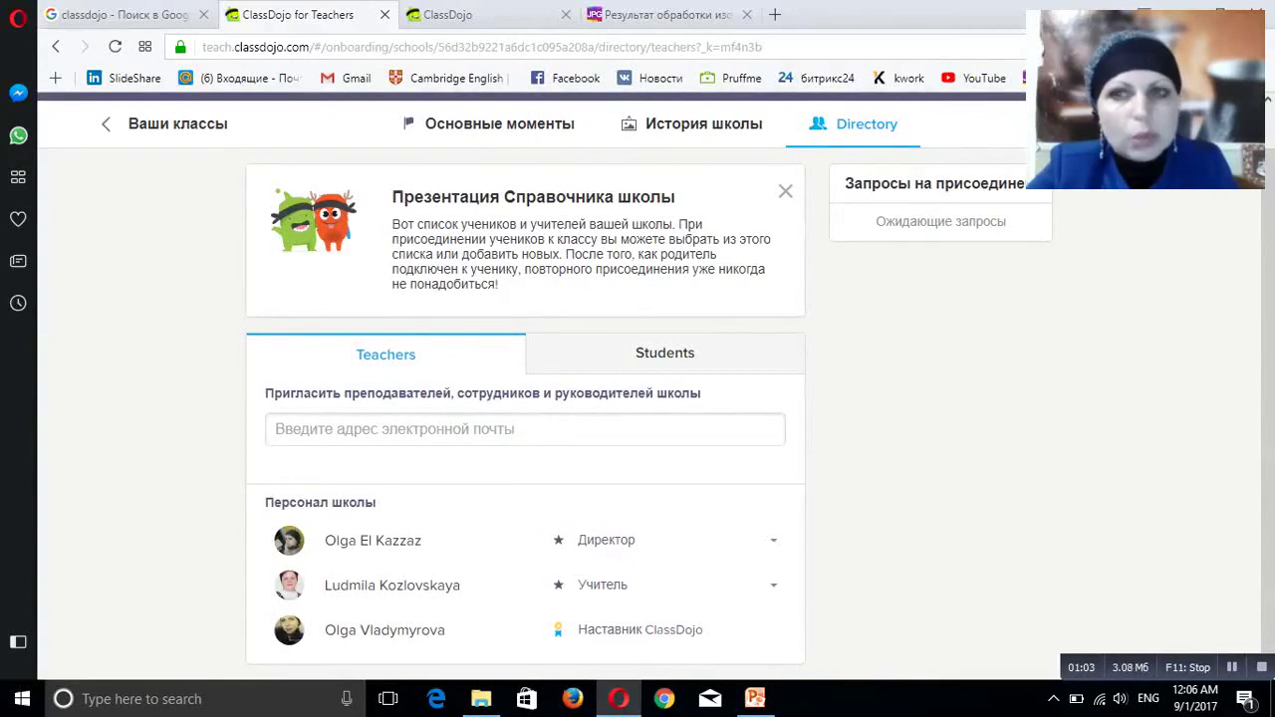
# Open the school directory's student list and look through the students and the options for adding or graduating them
pyautogui.click(665, 353)
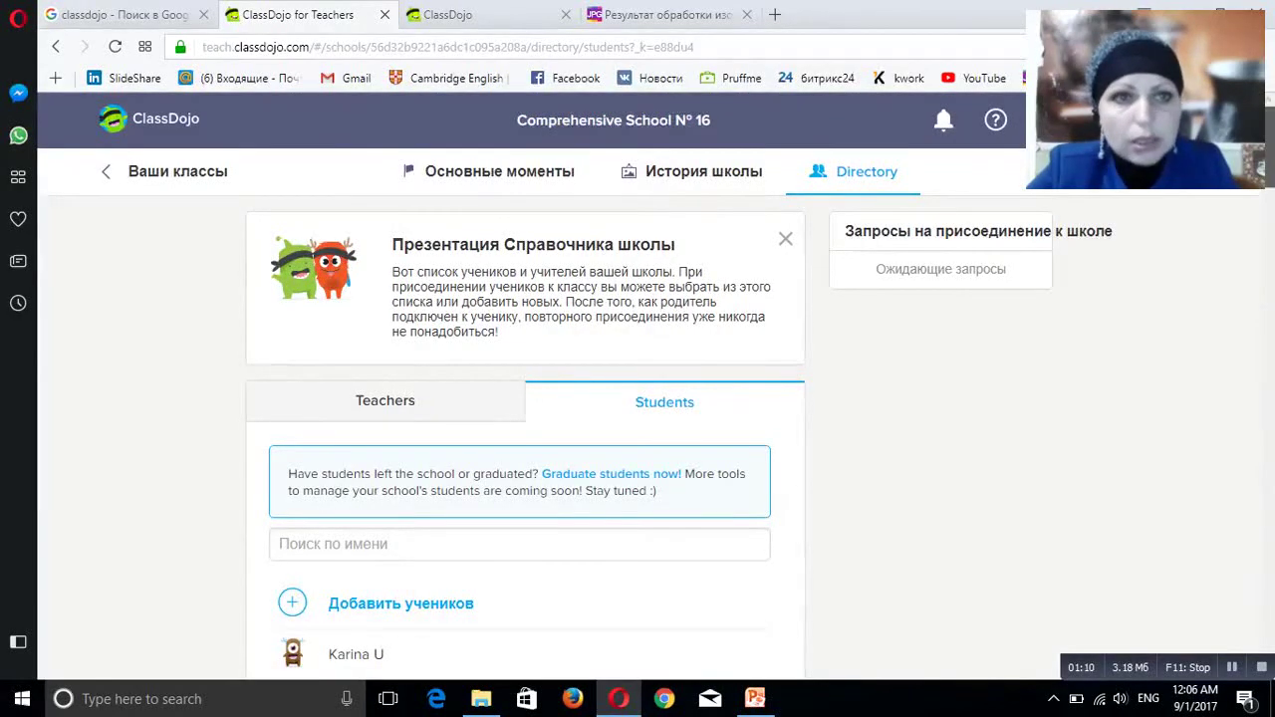
pyautogui.scroll(-1, 648, 379)
pyautogui.scroll(-4, 520, 399)
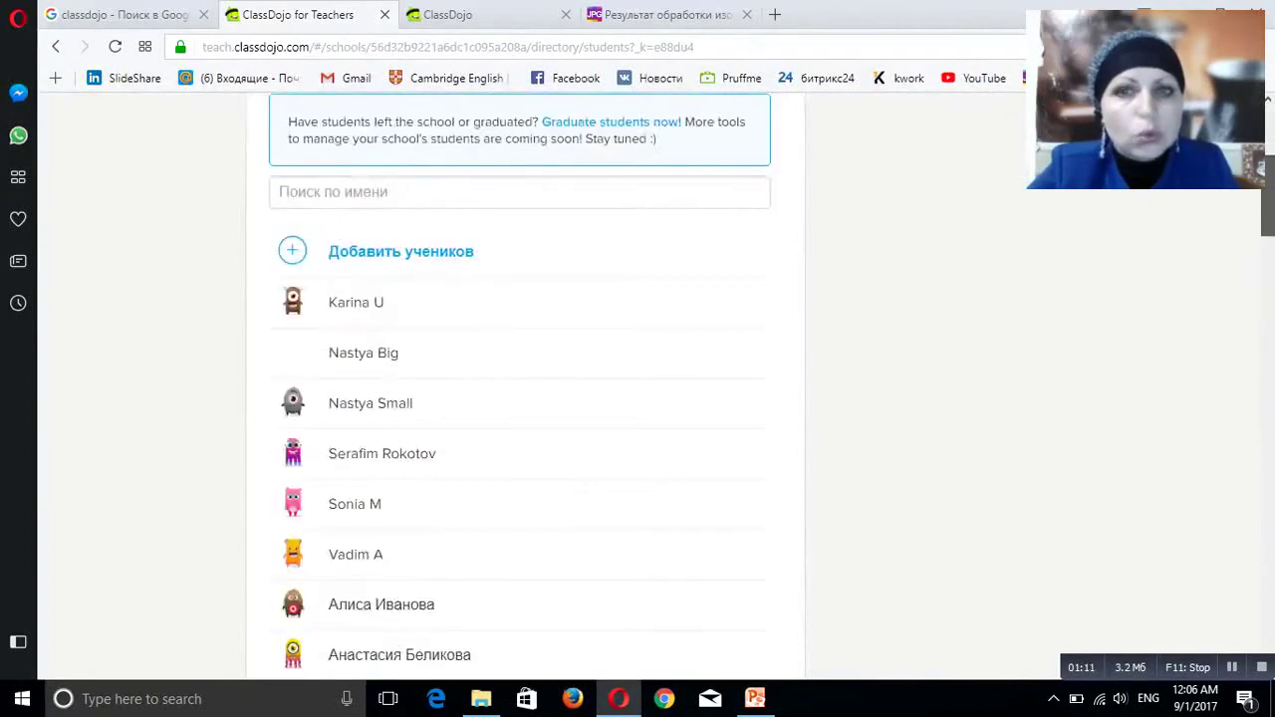
pyautogui.scroll(-1, 525, 398)
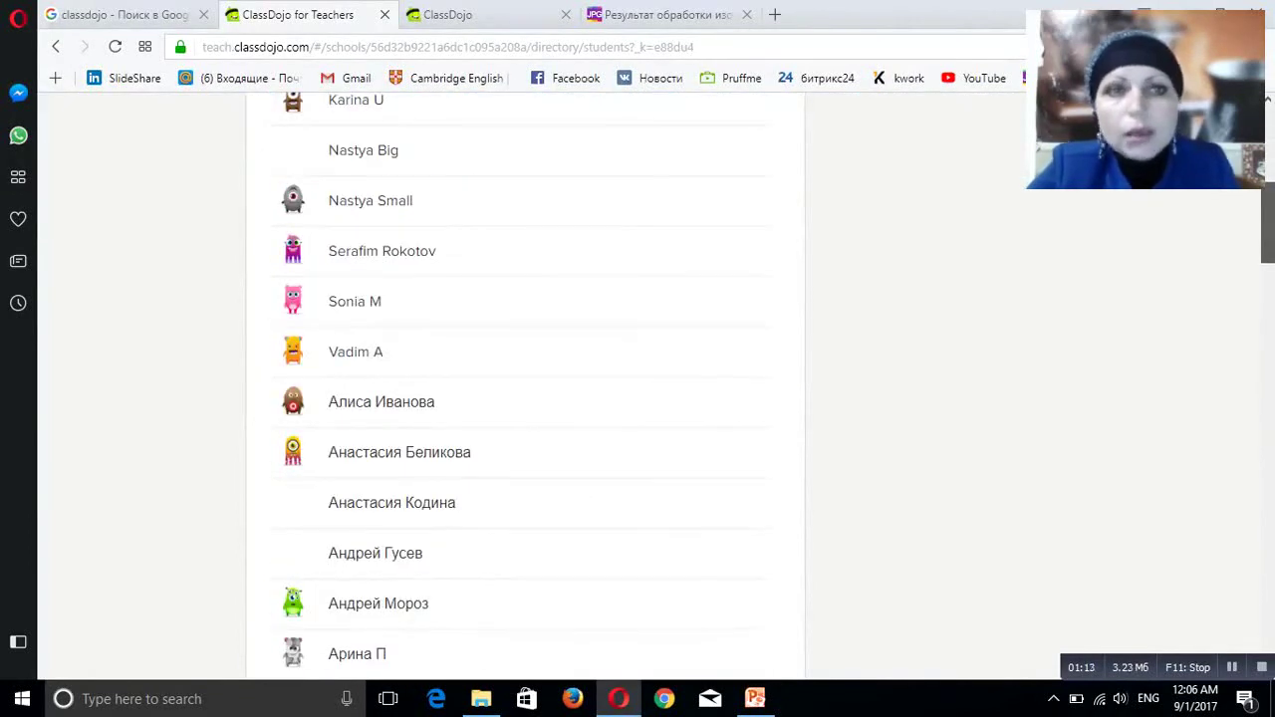
pyautogui.scroll(4, 525, 398)
pyautogui.scroll(2, 525, 399)
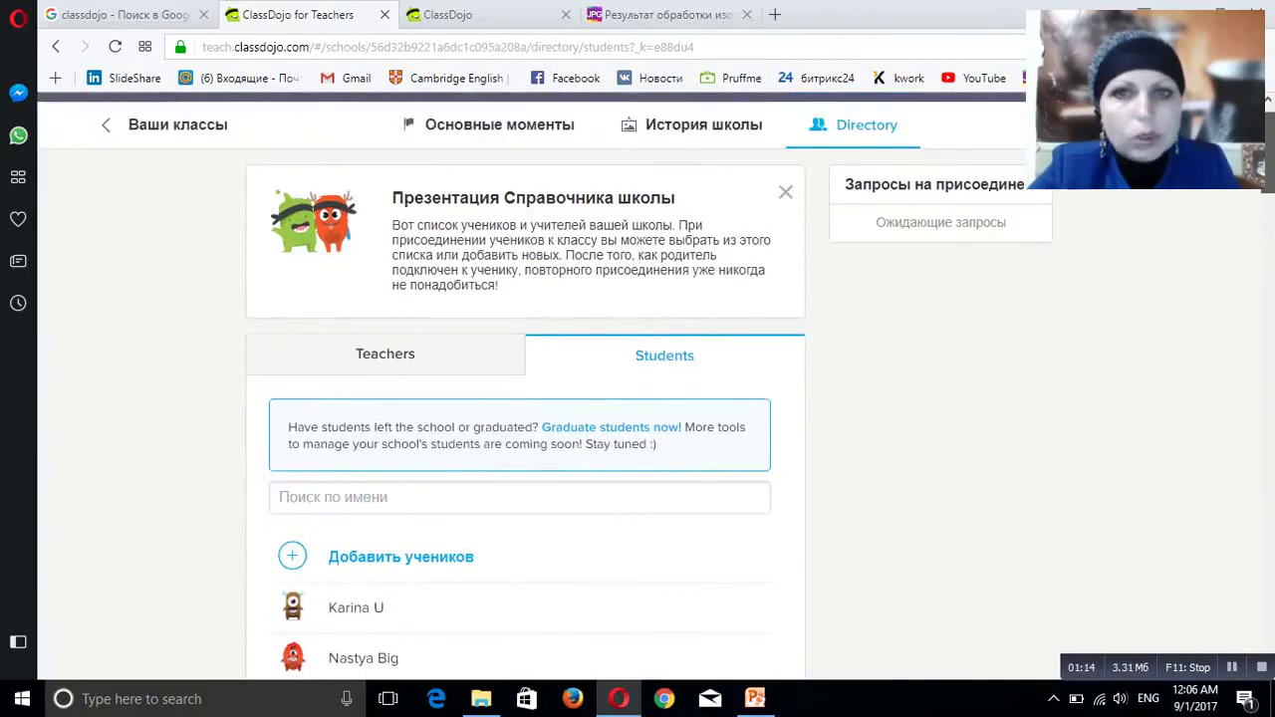
pyautogui.scroll(1, 525, 399)
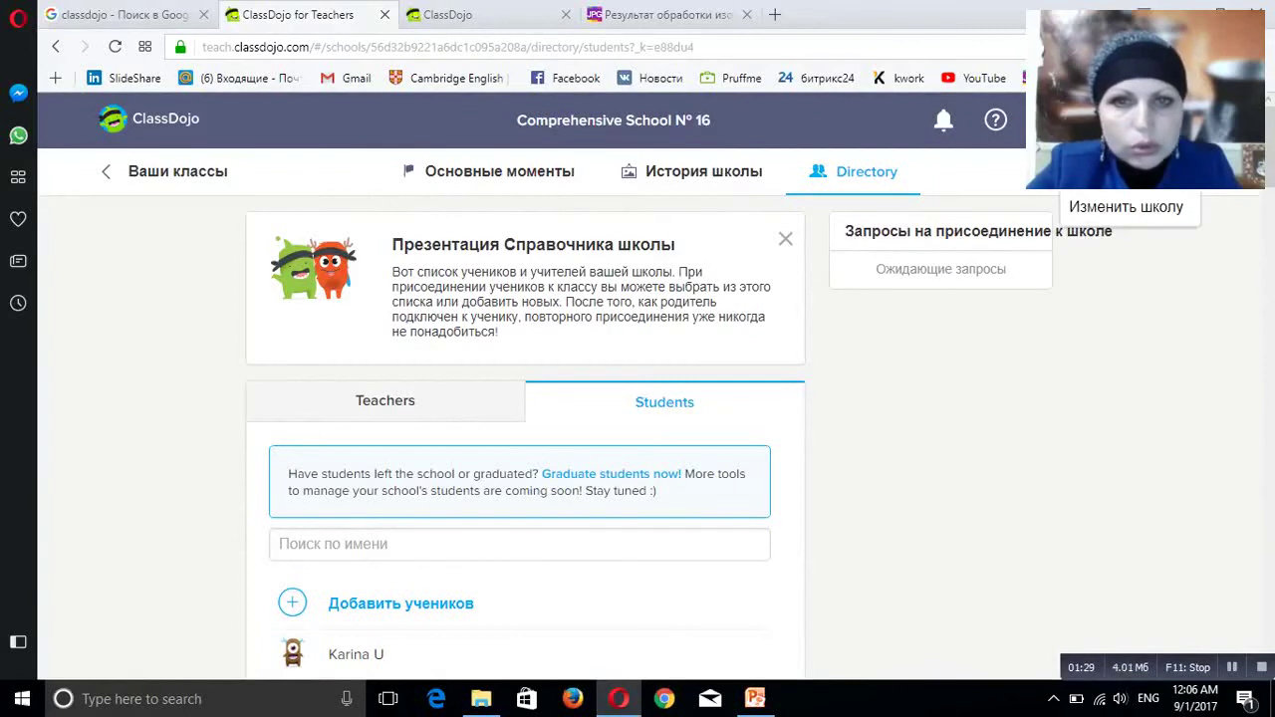
# Start changing the school (Изменить школу) and search the schools for "Cambridge"
pyautogui.click(1125, 171)
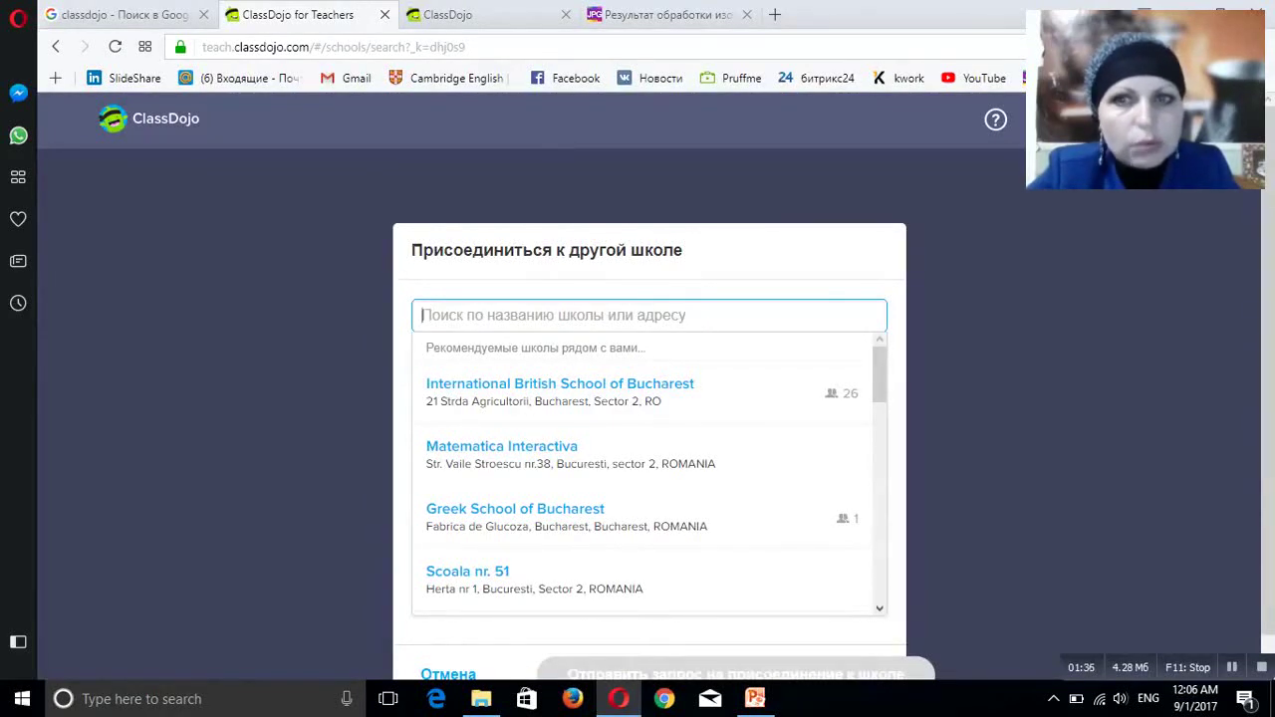
pyautogui.write('Cambr')
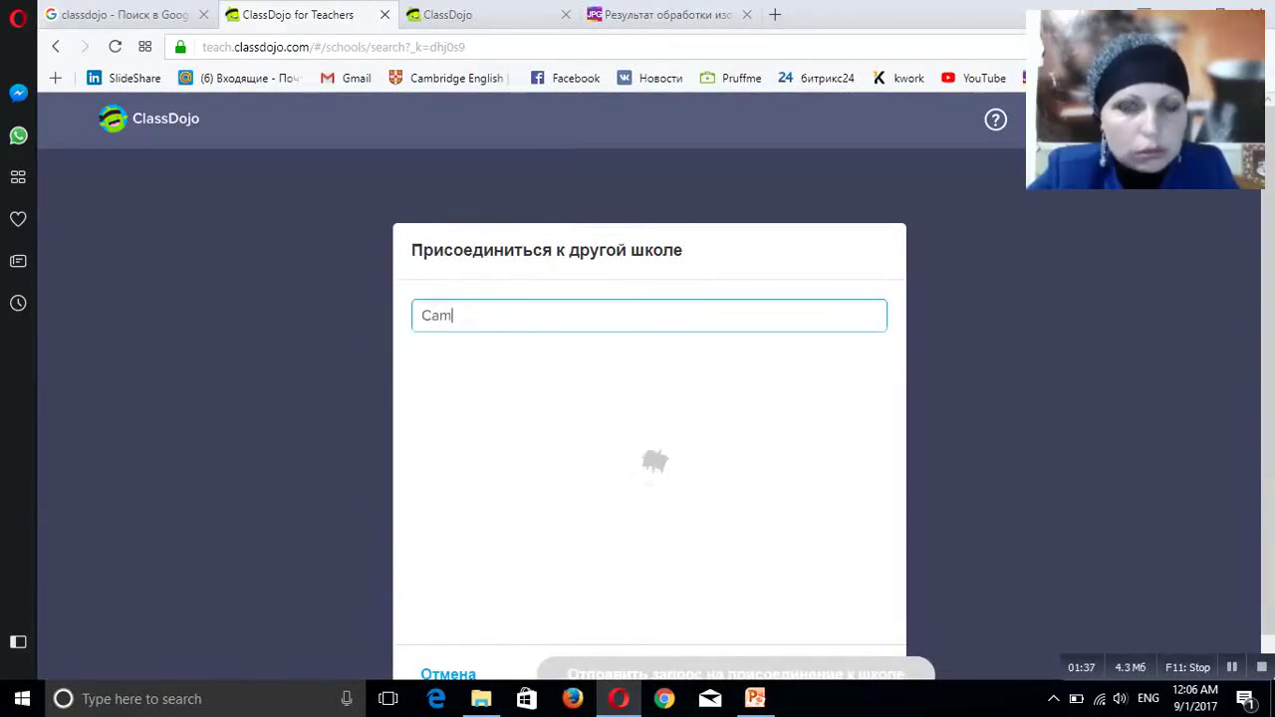
pyautogui.write('idge')
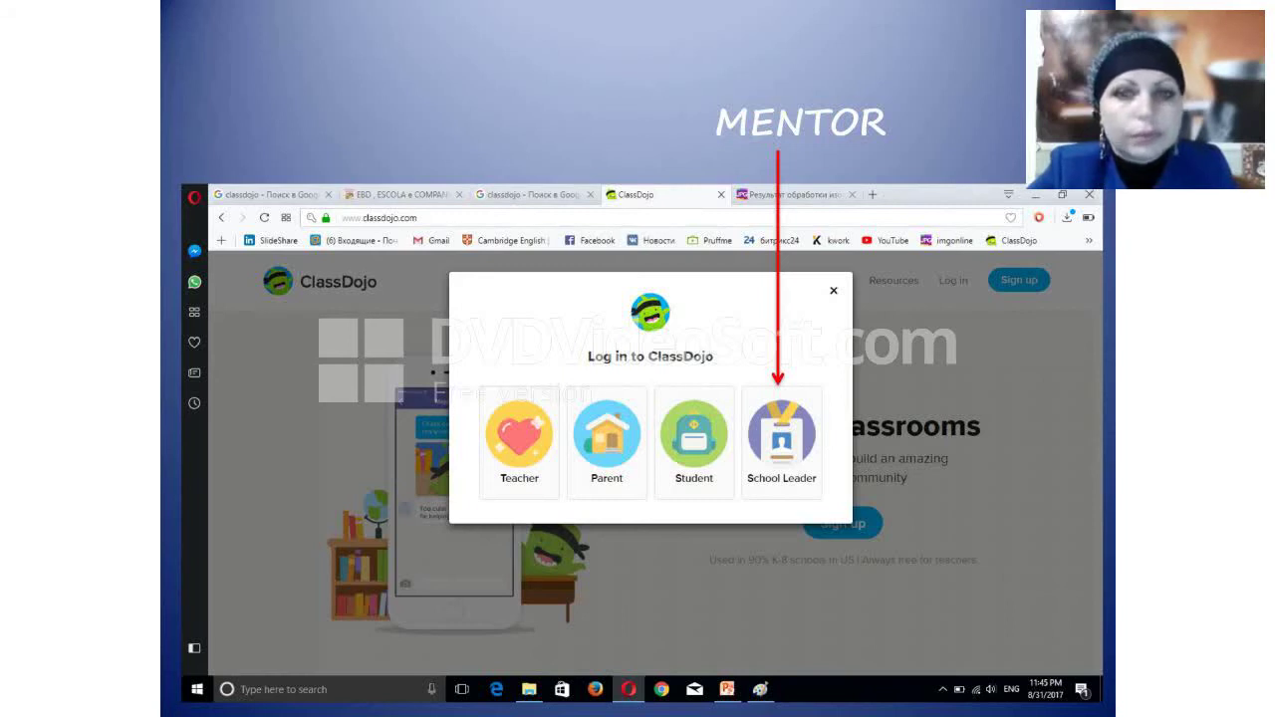
pyautogui.press('Right')
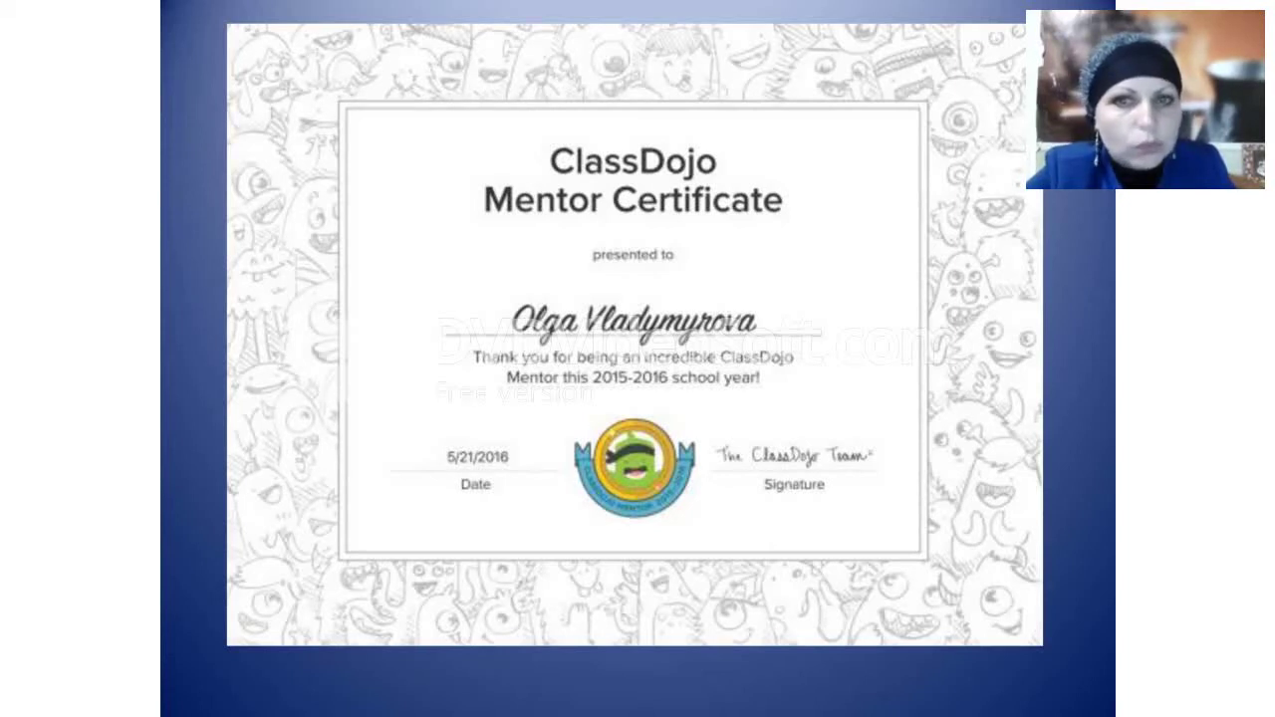
pyautogui.press('Right')
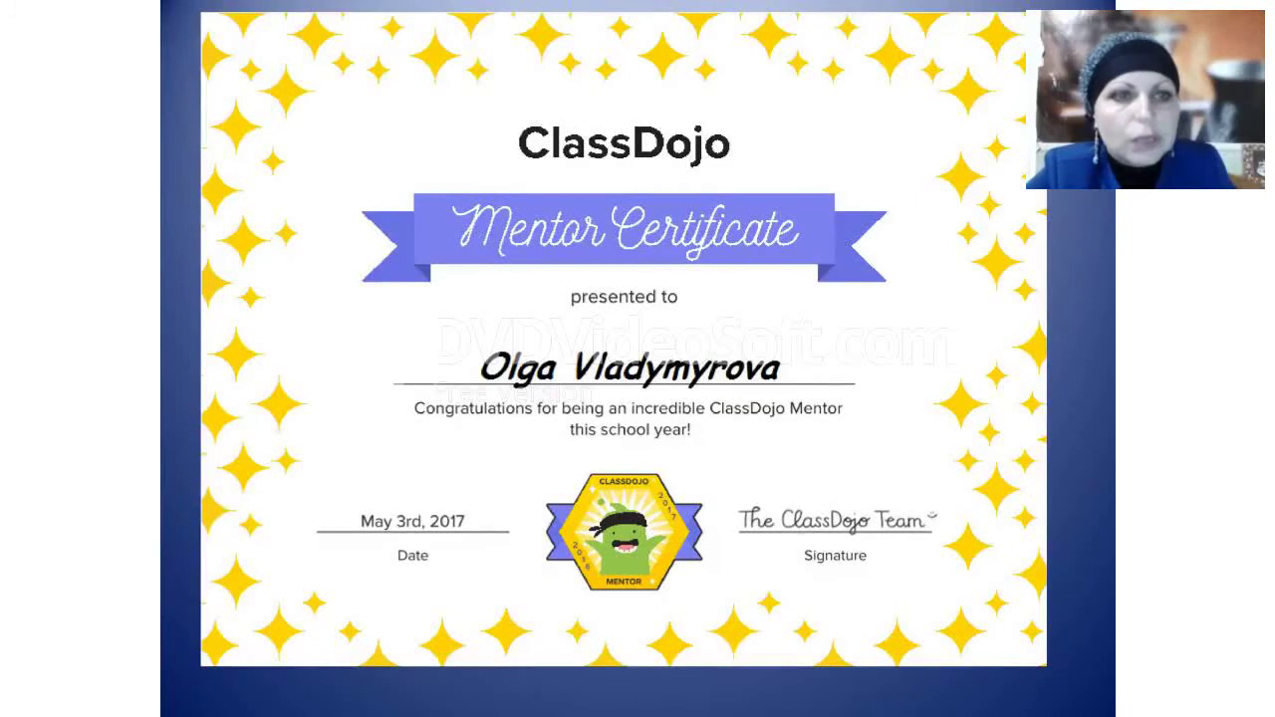